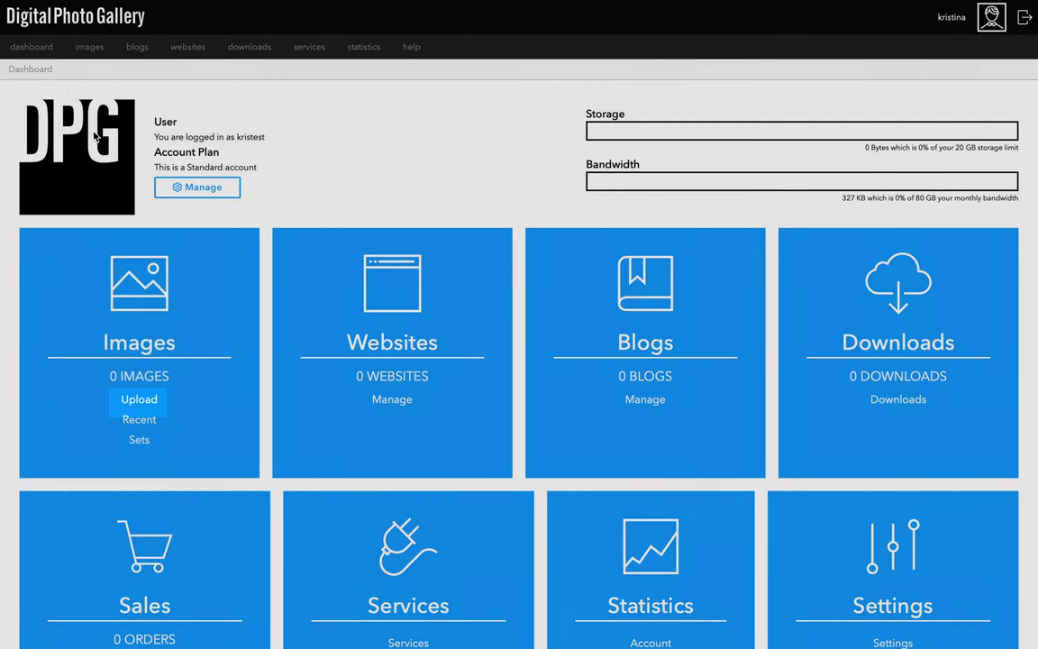
Open the image Upload screen, then review and save the Default metadata profile with its creator and email details.
{"action": "mouse_move", "coordinate": [85, 49]}
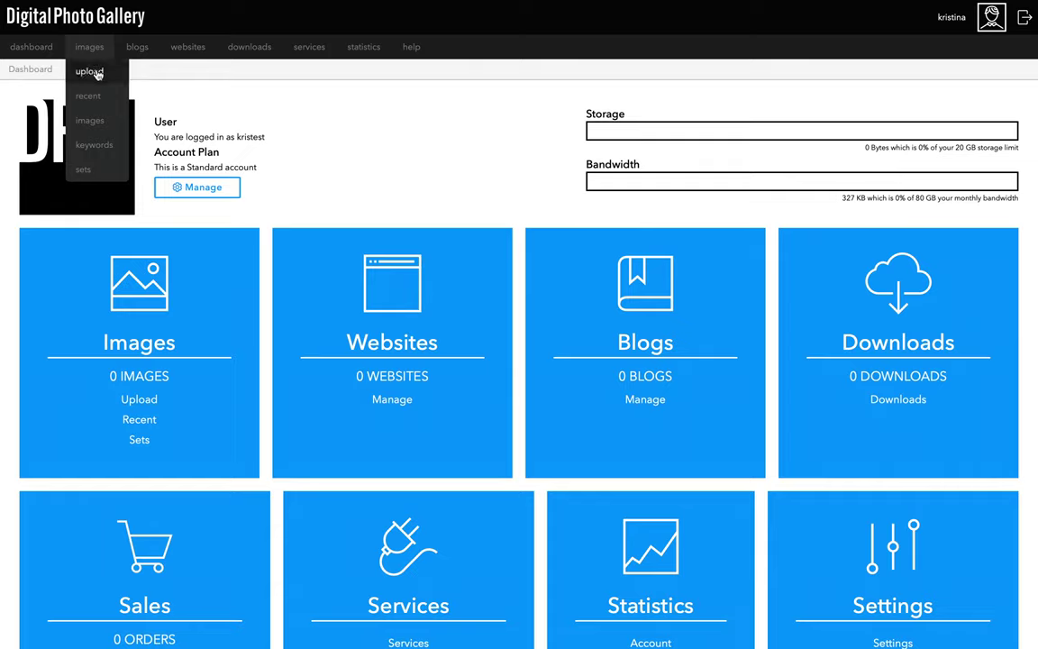
{"action": "left_click", "coordinate": [101, 80]}
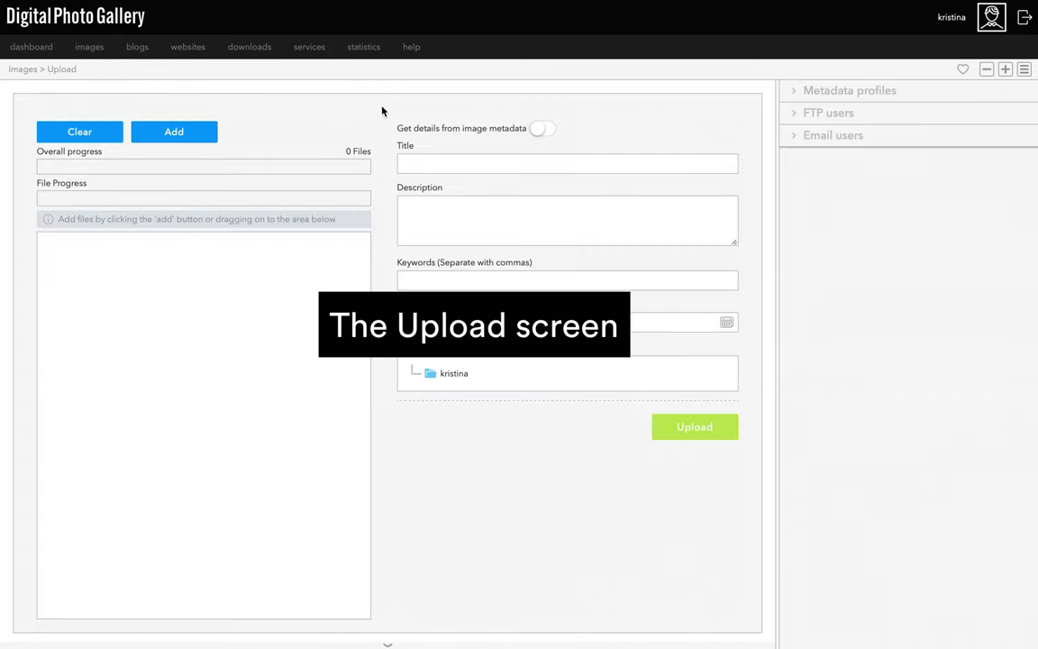
{"action": "left_click", "coordinate": [789, 97]}
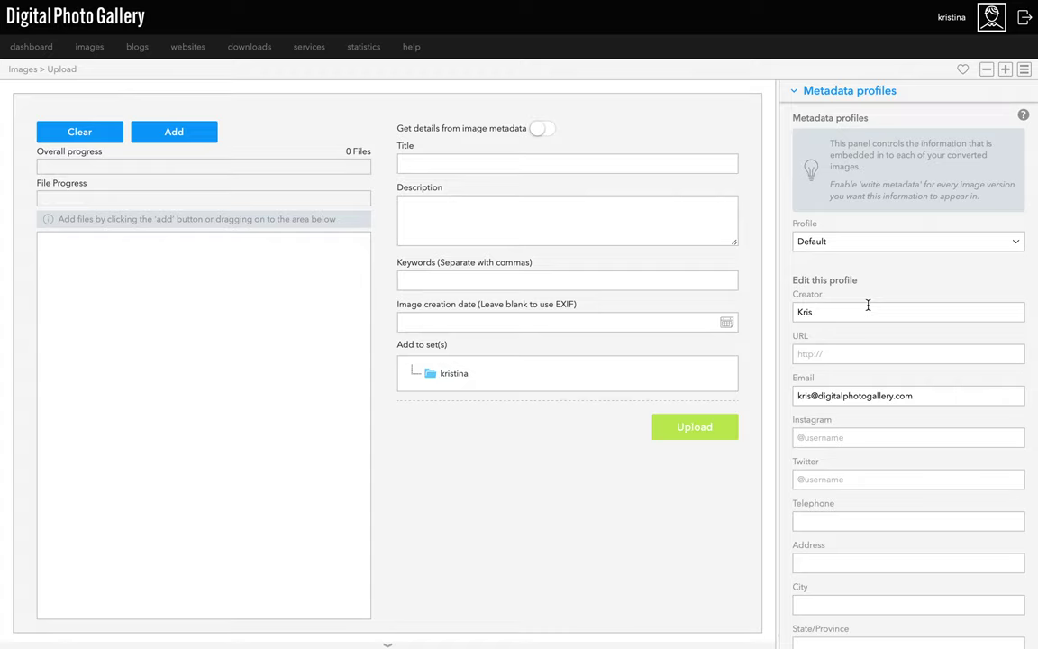
{"action": "scroll", "coordinate": [868, 305], "scroll_direction": "down", "scroll_amount": 4}
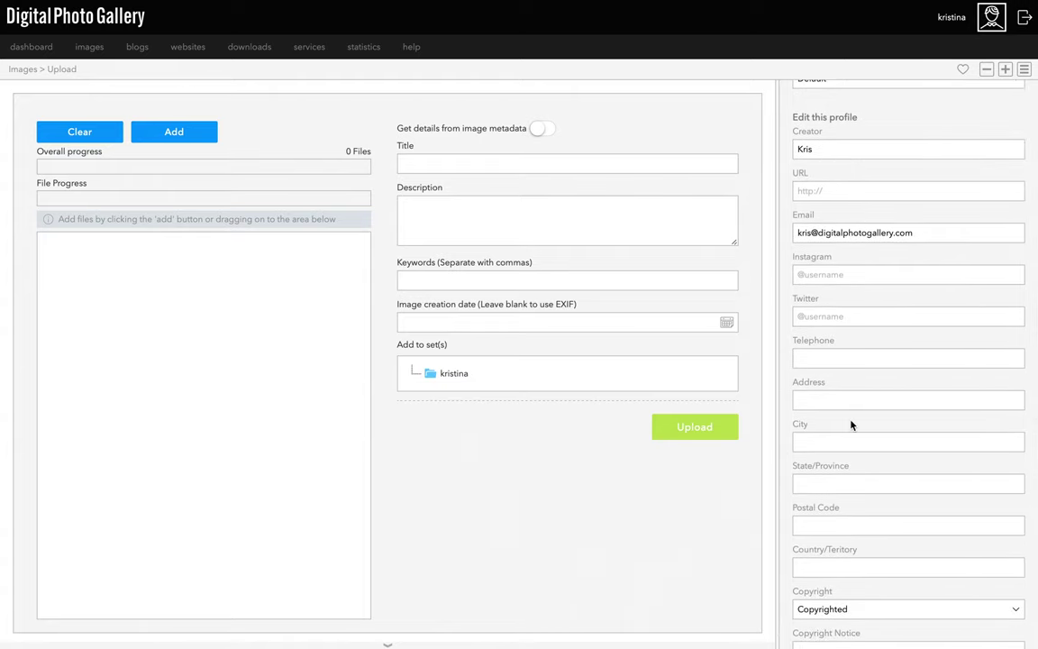
{"action": "scroll", "coordinate": [851, 423], "scroll_direction": "down", "scroll_amount": 5}
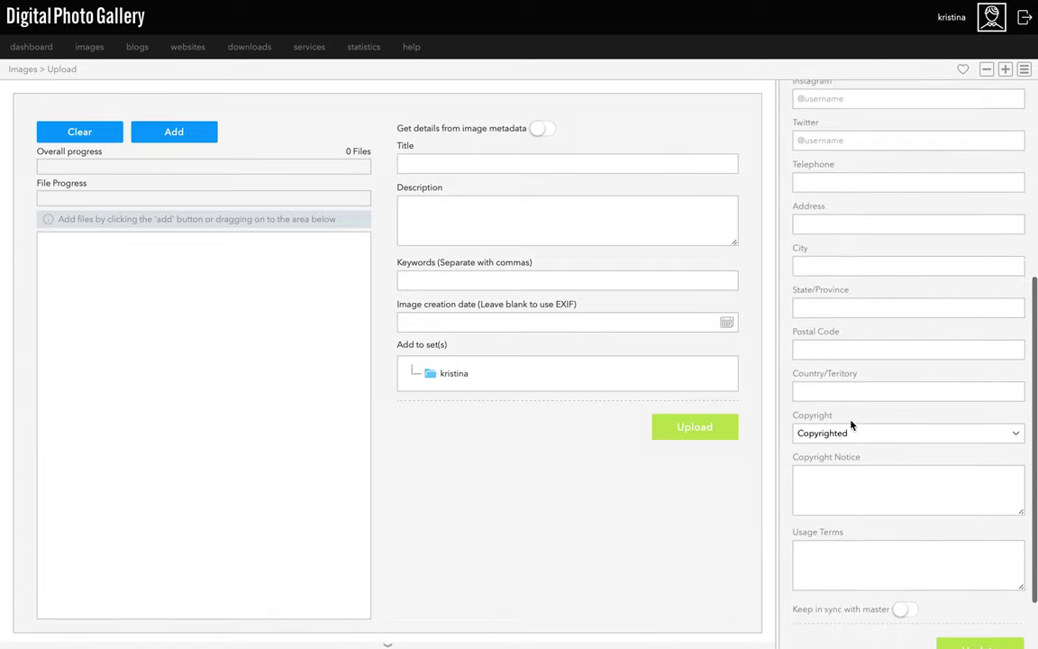
{"action": "left_click", "coordinate": [982, 613]}
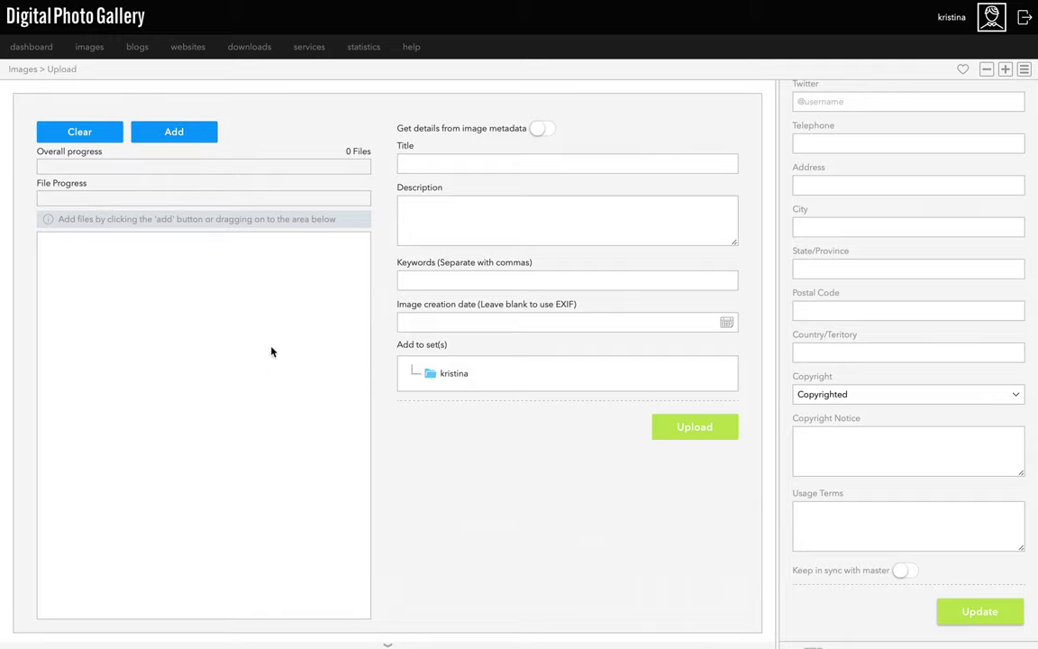
Queue all ten JPG photos from the folder (116.5 MB) for upload.
{"action": "left_click", "coordinate": [199, 142]}
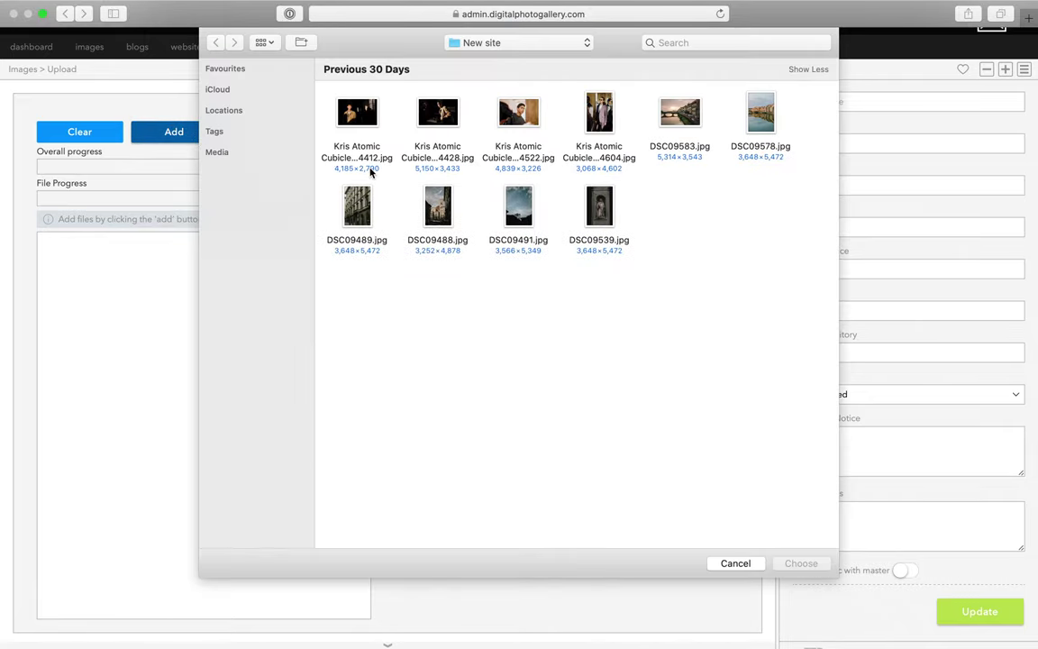
{"action": "key", "text": "super+a"}
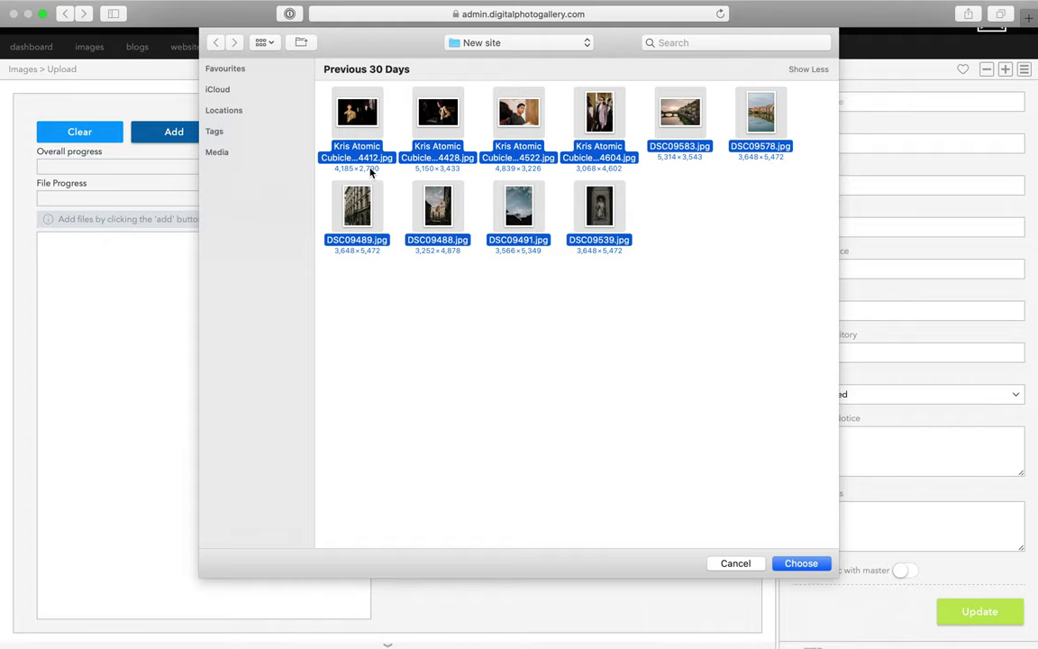
{"action": "left_click", "coordinate": [808, 563]}
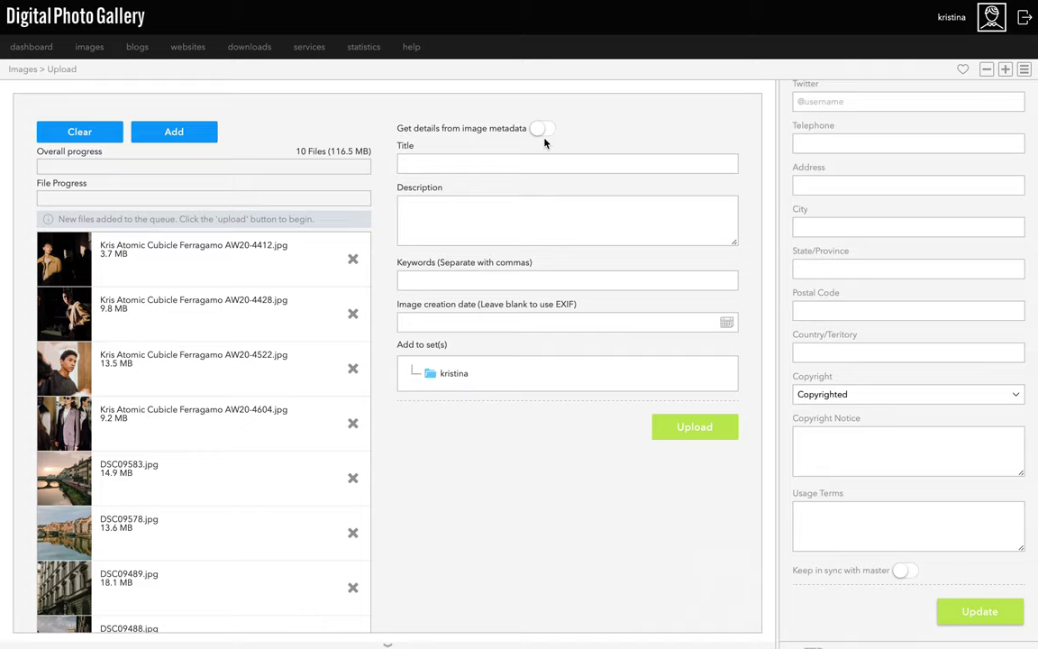
{"action": "left_click", "coordinate": [543, 132]}
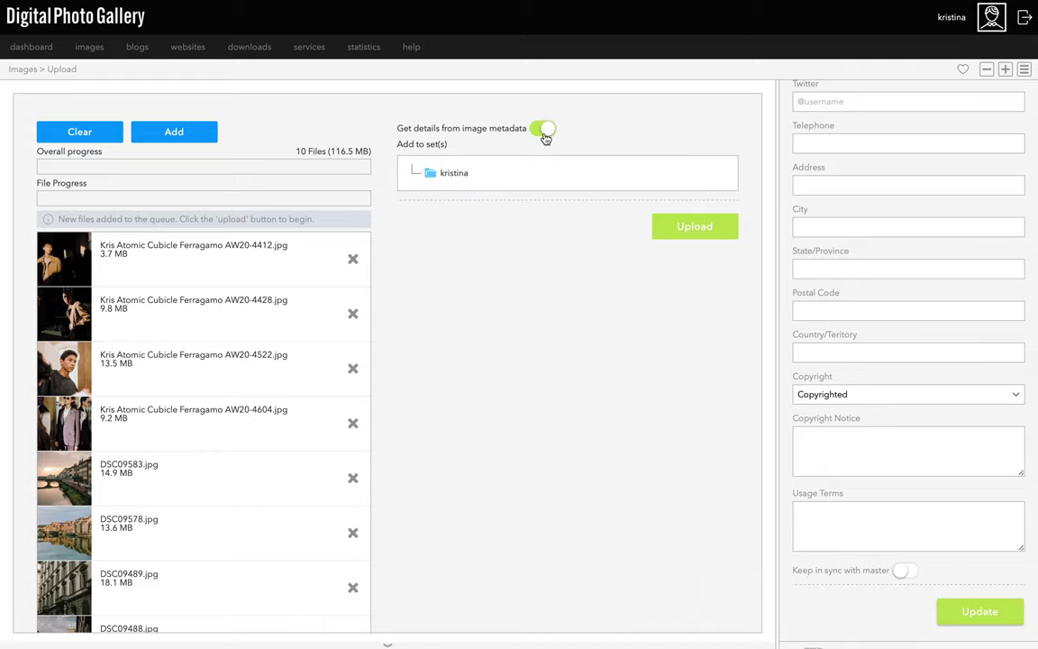
{"action": "left_click", "coordinate": [543, 132]}
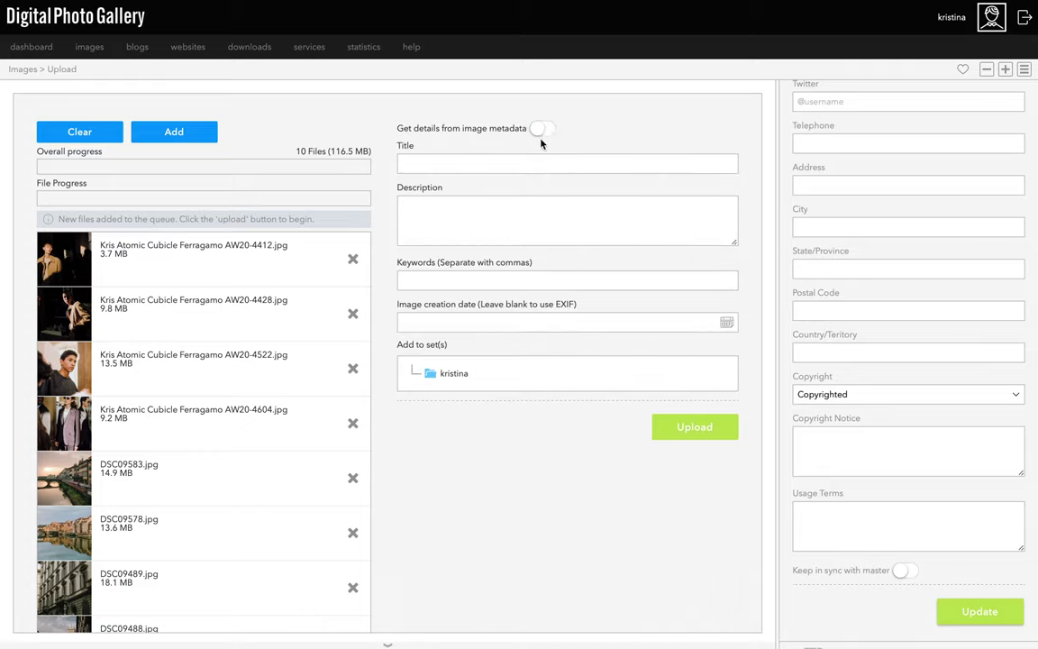
{"action": "left_click", "coordinate": [527, 161]}
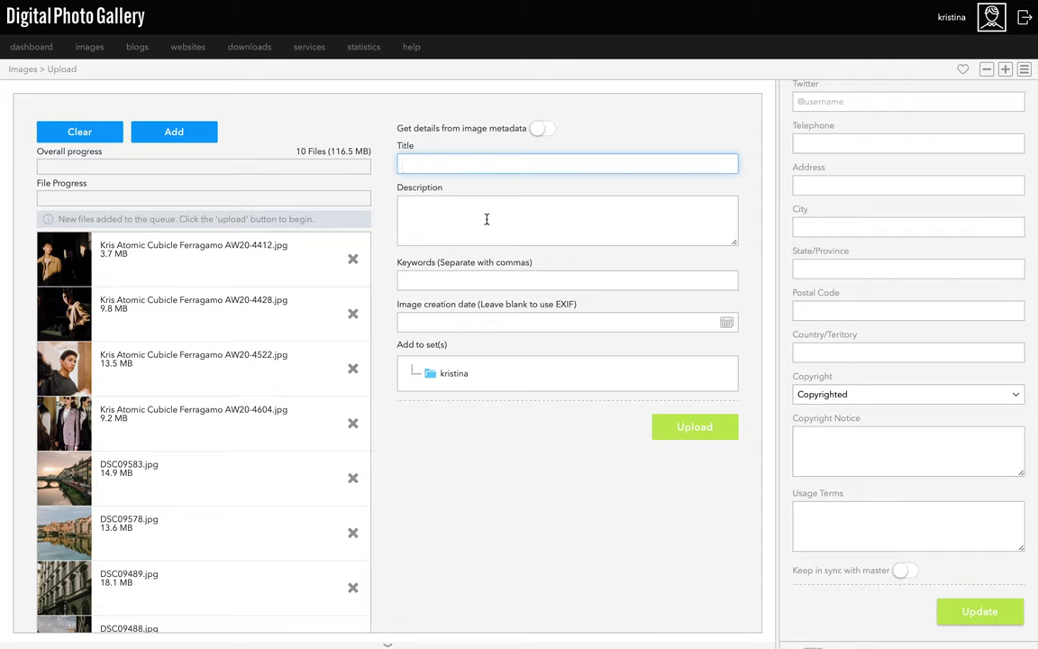
{"action": "left_click", "coordinate": [442, 207]}
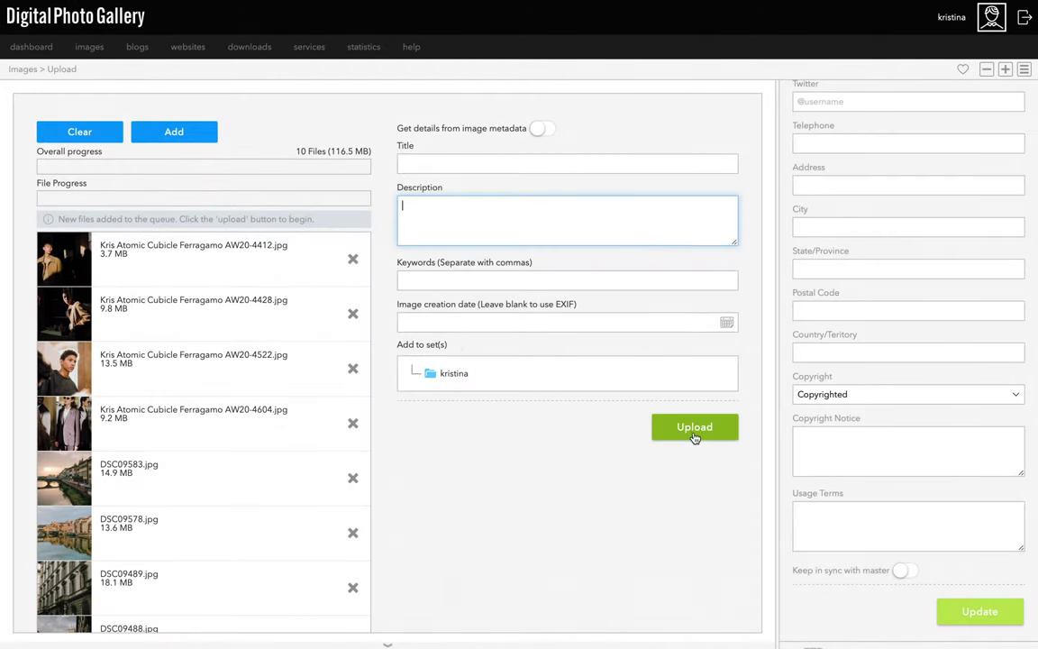
Upload the ten queued photos until every file reaches 100%.
{"action": "left_click", "coordinate": [695, 436]}
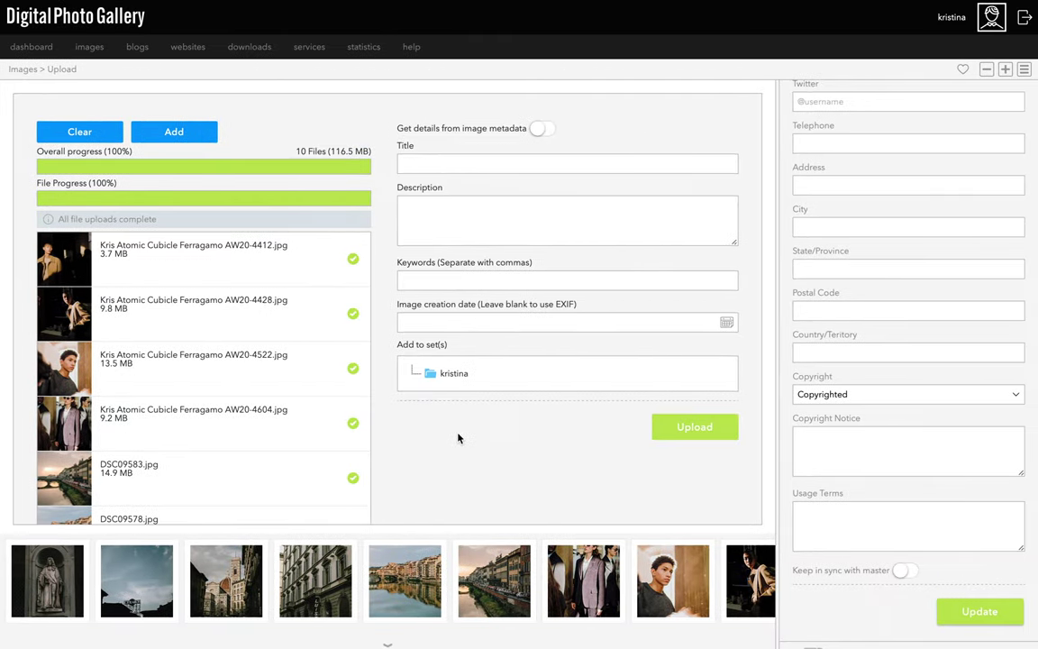
{"action": "scroll", "coordinate": [458, 438], "scroll_direction": "down", "scroll_amount": 5}
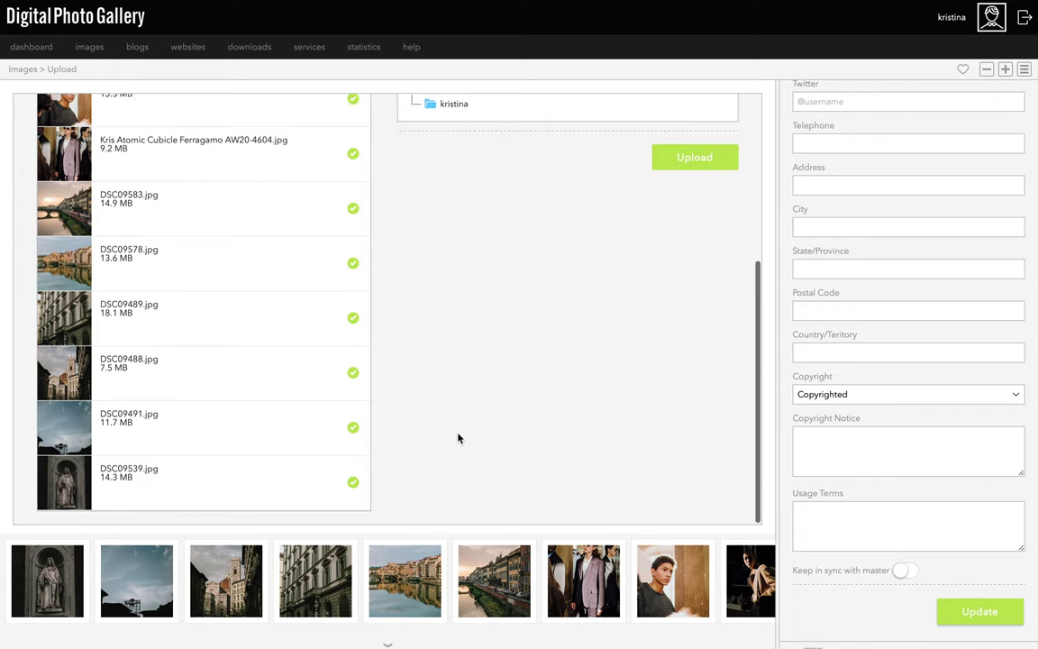
{"action": "scroll", "coordinate": [458, 438], "scroll_direction": "up", "scroll_amount": 5}
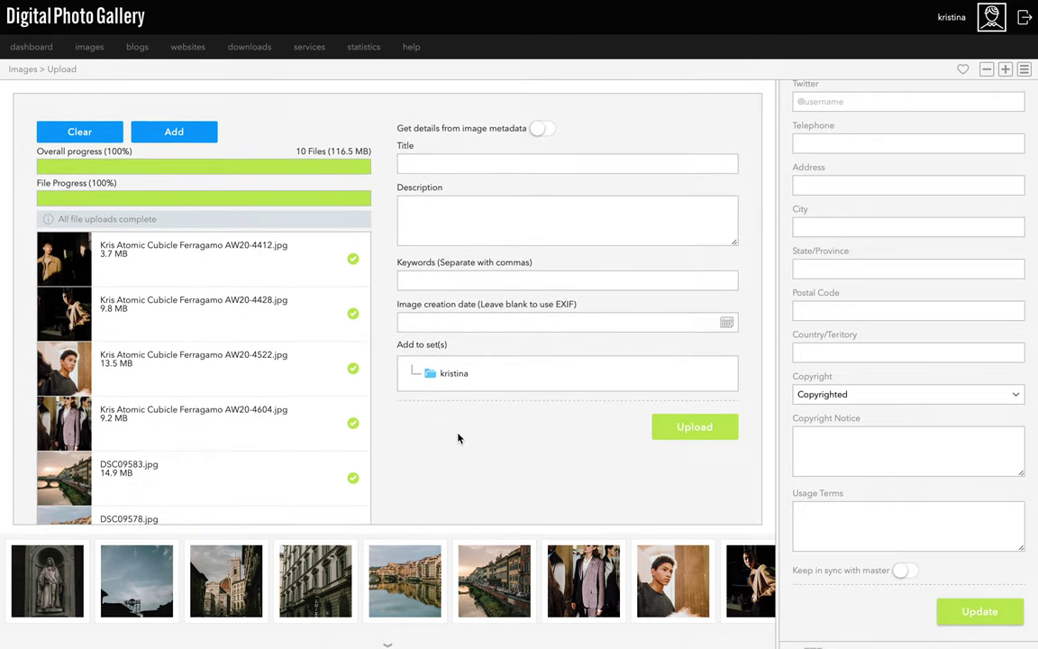
{"action": "mouse_move", "coordinate": [192, 57]}
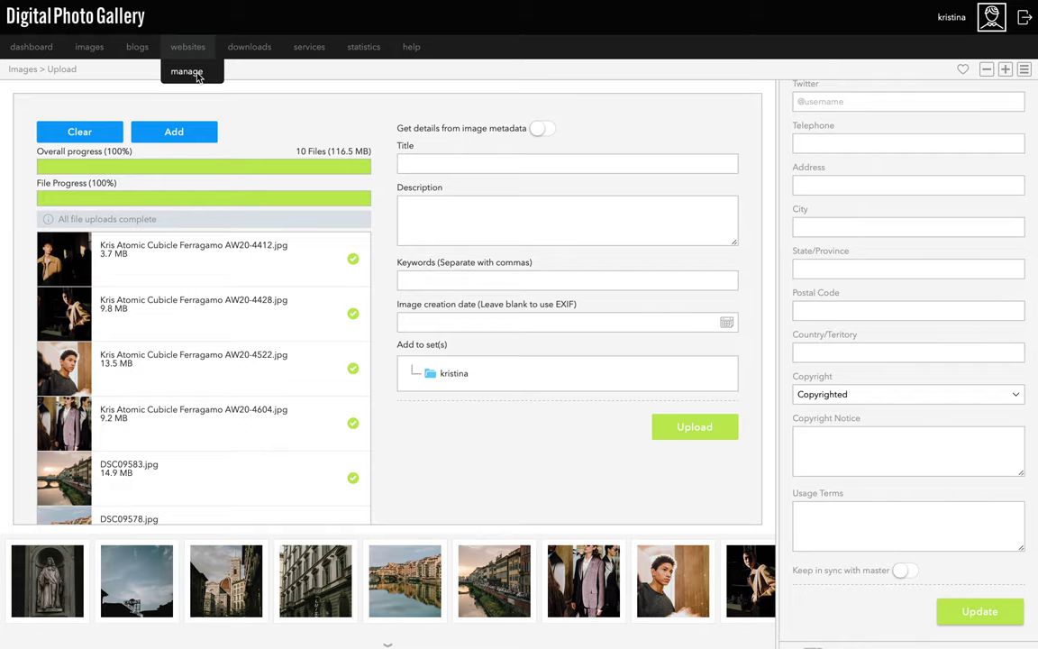
Open Websites > Manage and locate the Essential Portfolio template and its default pages.
{"action": "left_click", "coordinate": [187, 72]}
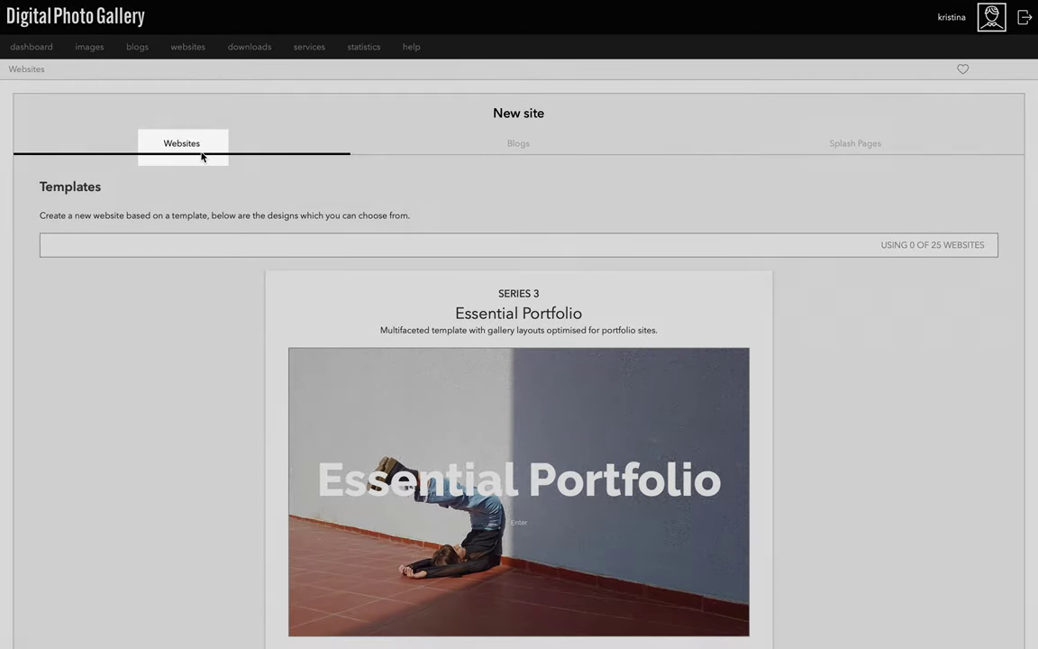
{"action": "scroll", "coordinate": [227, 357], "scroll_direction": "down", "scroll_amount": 3}
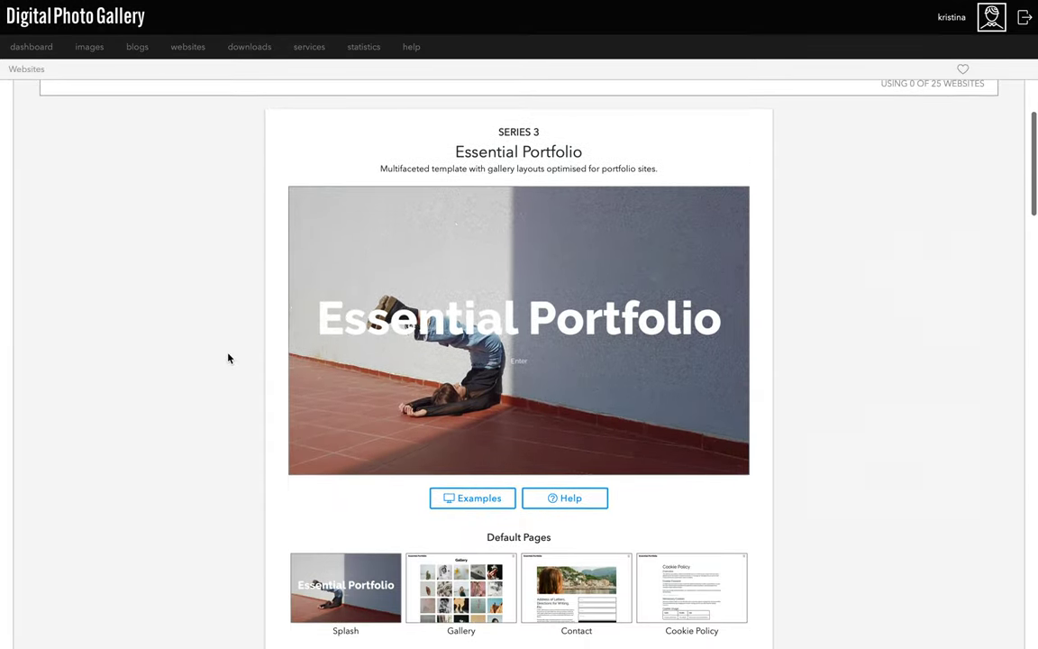
{"action": "scroll", "coordinate": [228, 357], "scroll_direction": "down", "scroll_amount": 3}
{"action": "scroll", "coordinate": [228, 358], "scroll_direction": "up", "scroll_amount": 2}
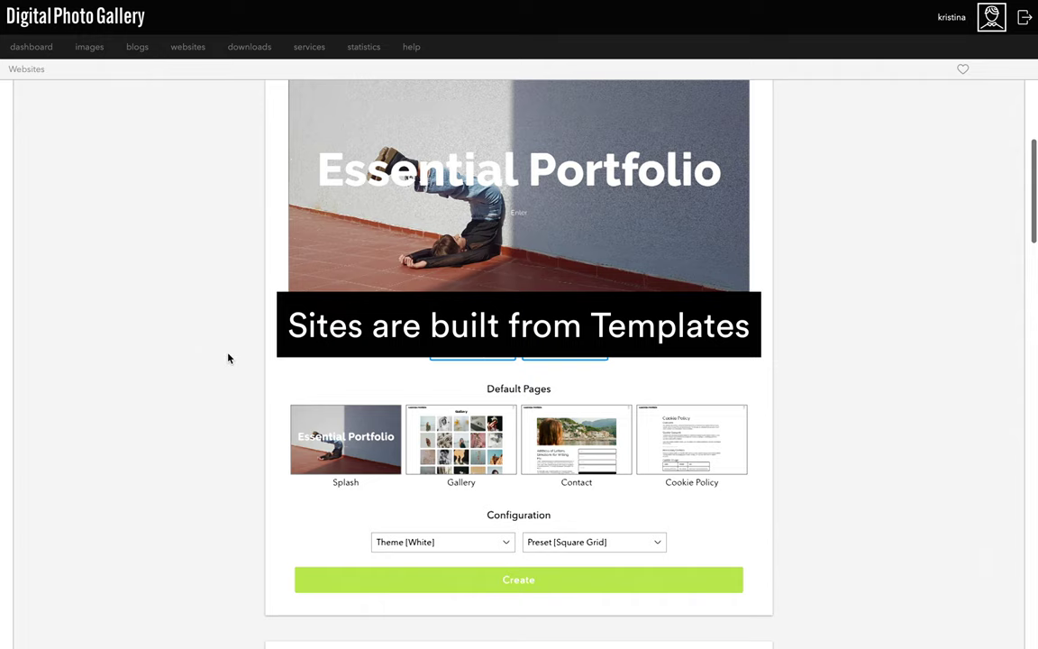
{"action": "scroll", "coordinate": [228, 357], "scroll_direction": "up", "scroll_amount": 1}
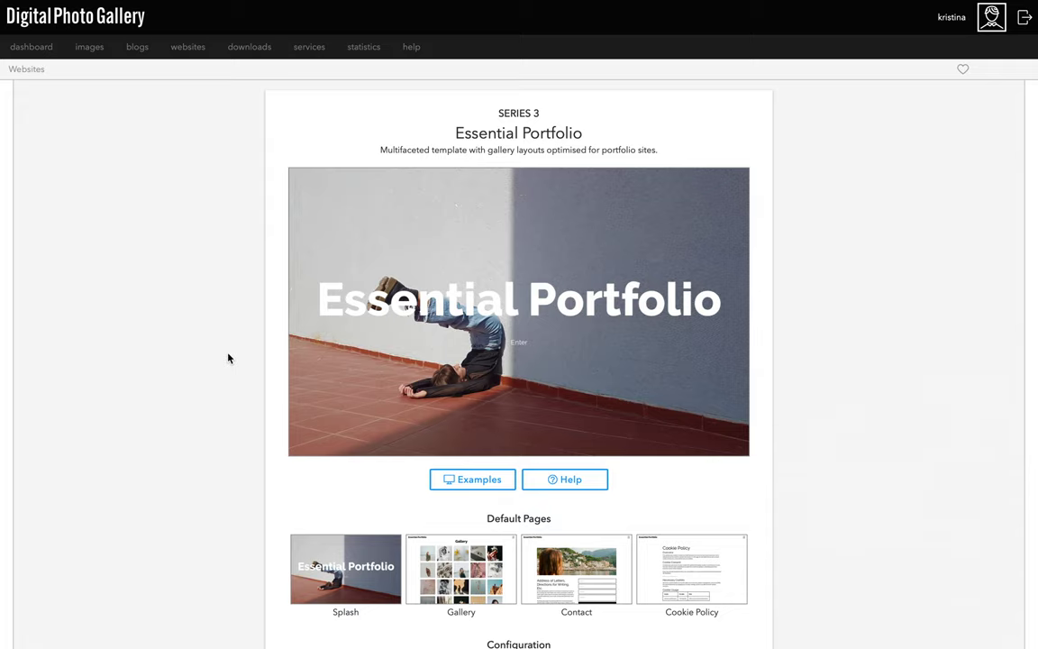
{"action": "left_click", "coordinate": [456, 561]}
{"action": "left_click", "coordinate": [572, 566]}
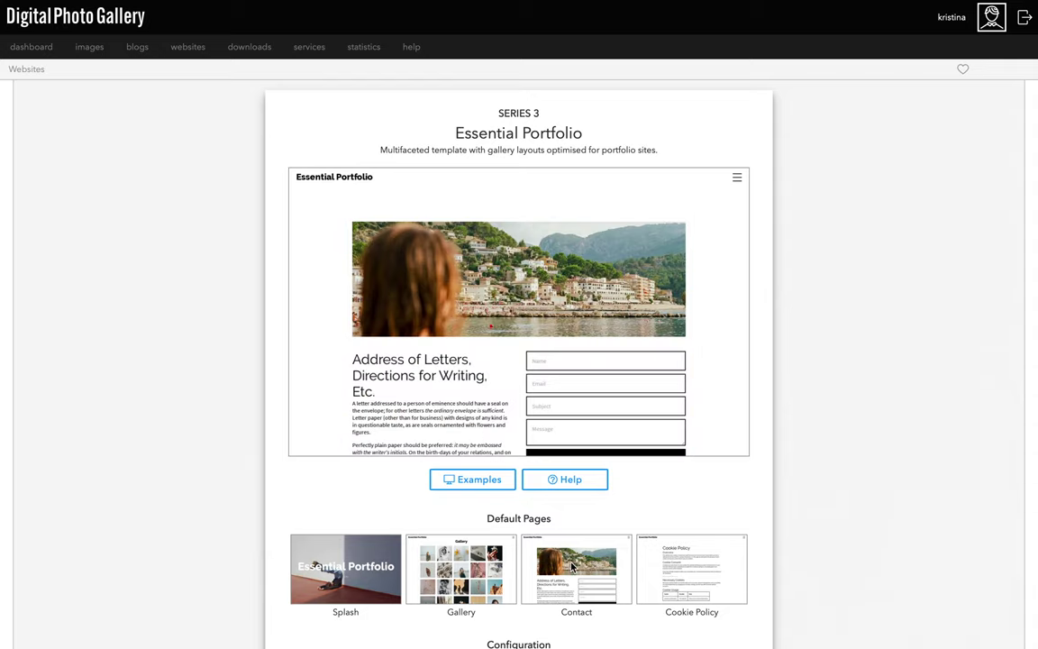
{"action": "left_click", "coordinate": [366, 560]}
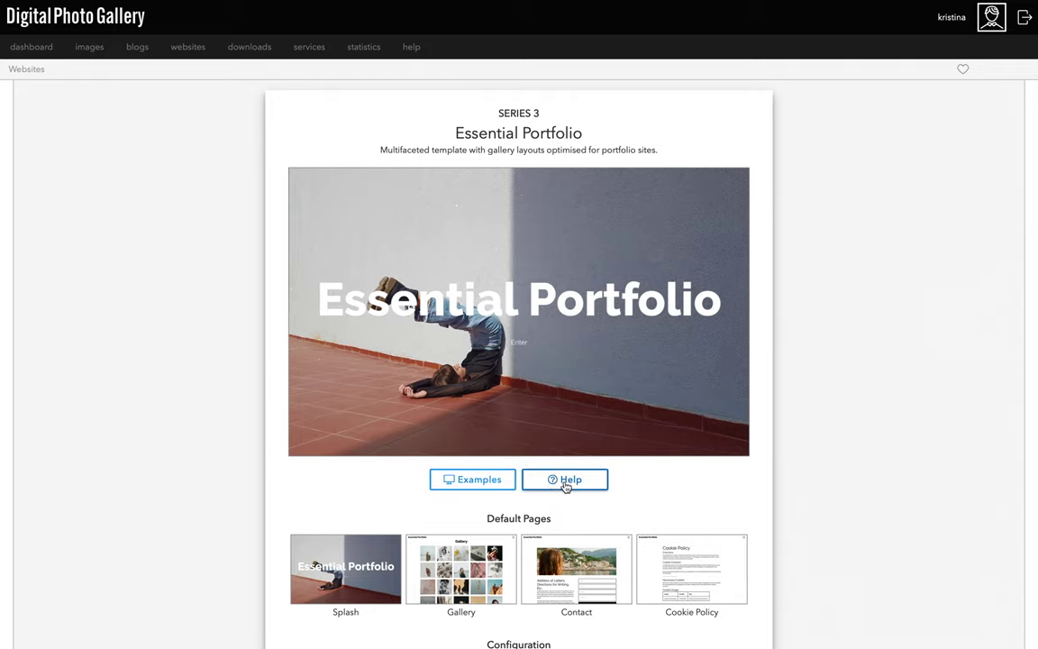
{"action": "scroll", "coordinate": [565, 487], "scroll_direction": "down", "scroll_amount": 3}
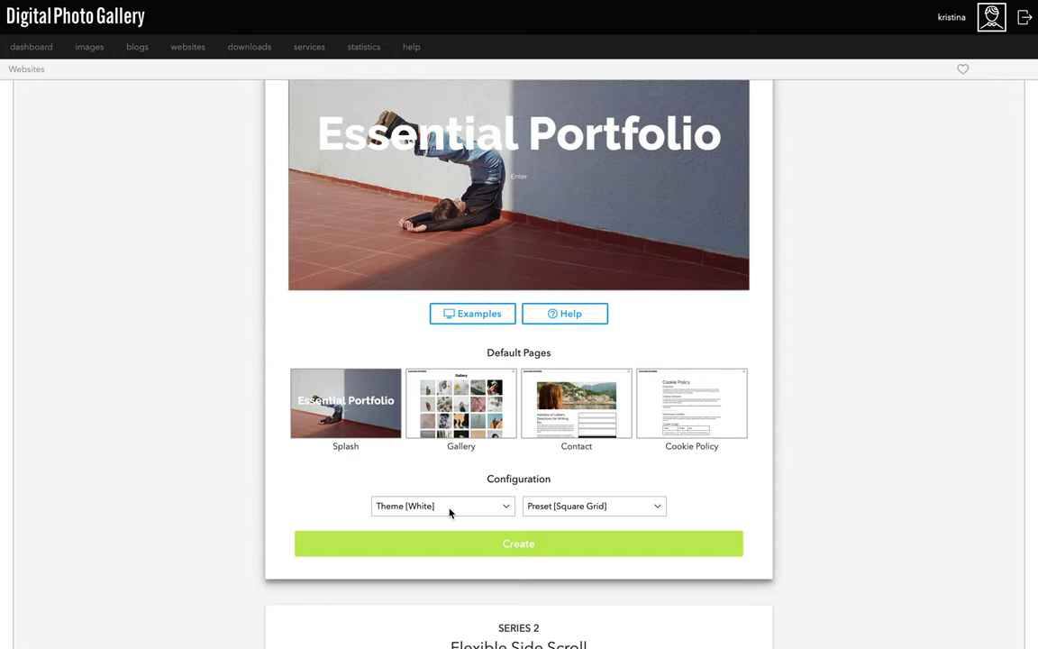
Try the Small and Smart themes and the Masonry gallery preset on the template.
{"action": "left_click", "coordinate": [451, 513]}
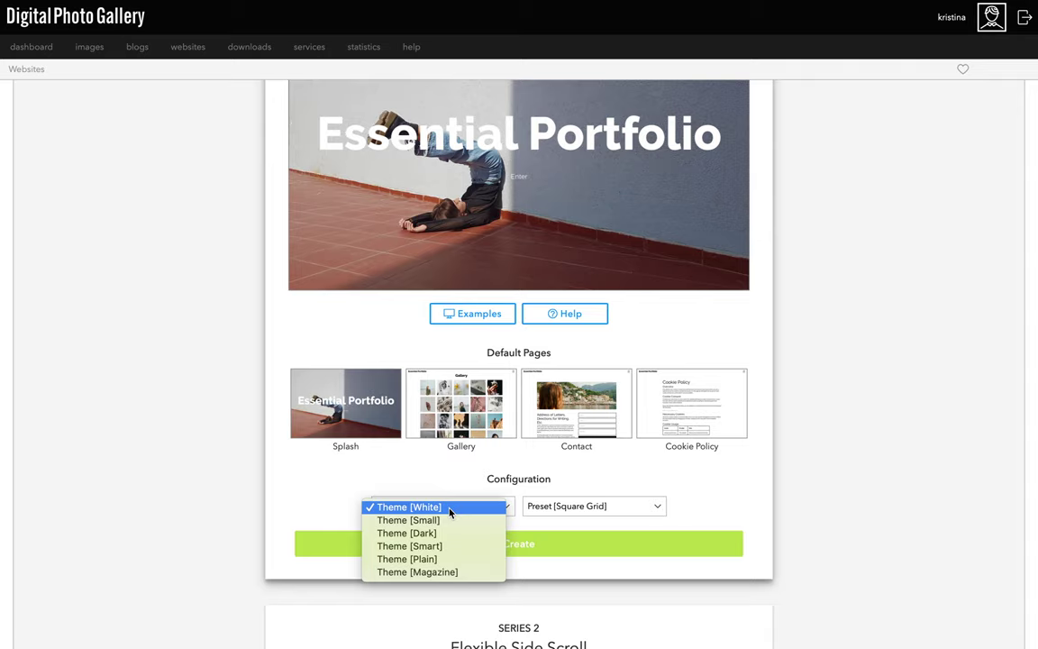
{"action": "left_click", "coordinate": [448, 521]}
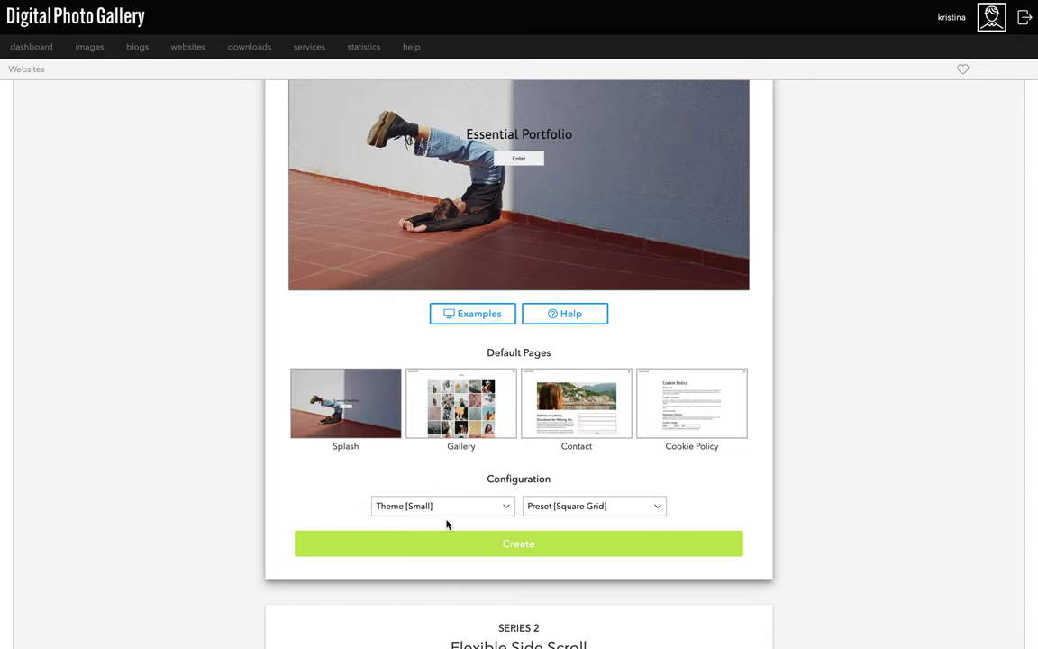
{"action": "left_click", "coordinate": [446, 510]}
{"action": "left_click", "coordinate": [444, 531]}
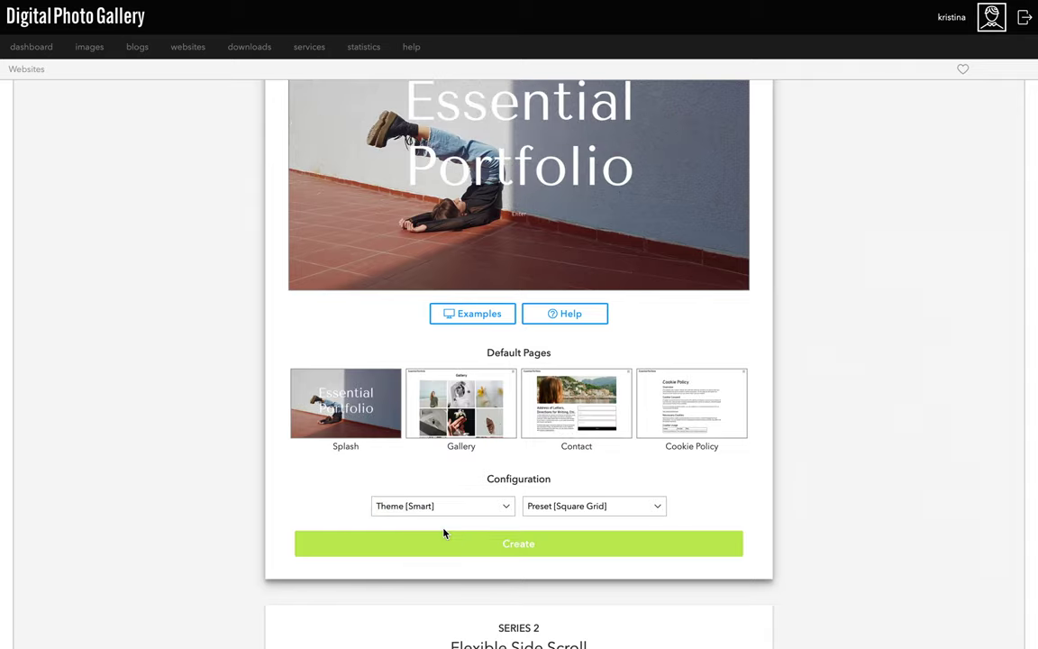
{"action": "left_click", "coordinate": [539, 507]}
{"action": "left_click", "coordinate": [560, 546]}
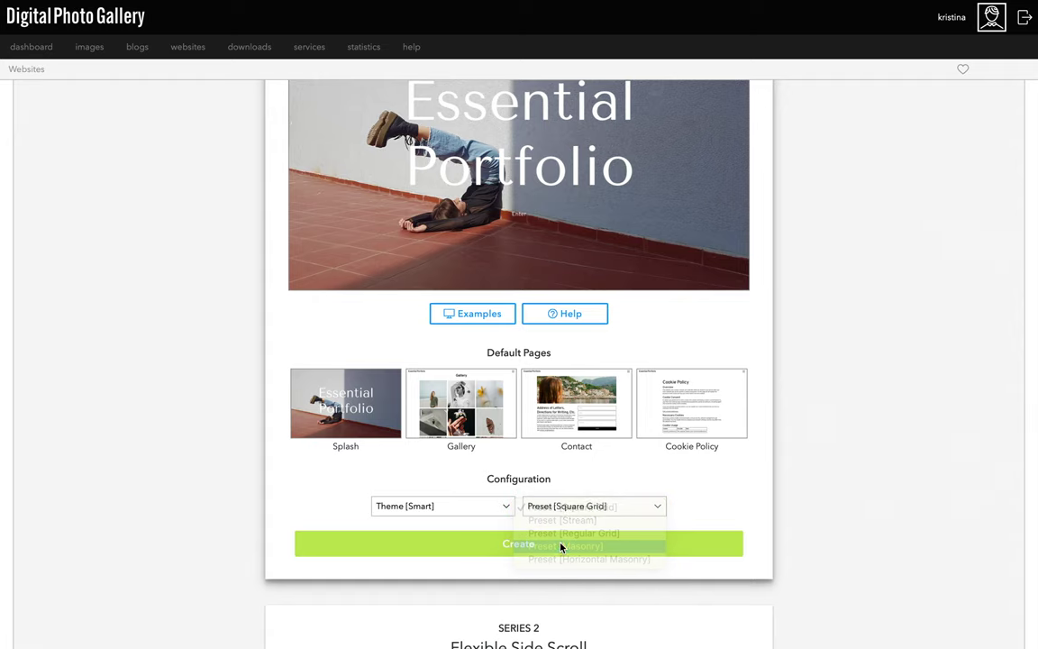
Settle the template on the White theme with the Regular Grid gallery preset.
{"action": "scroll", "coordinate": [504, 434], "scroll_direction": "up", "scroll_amount": 1}
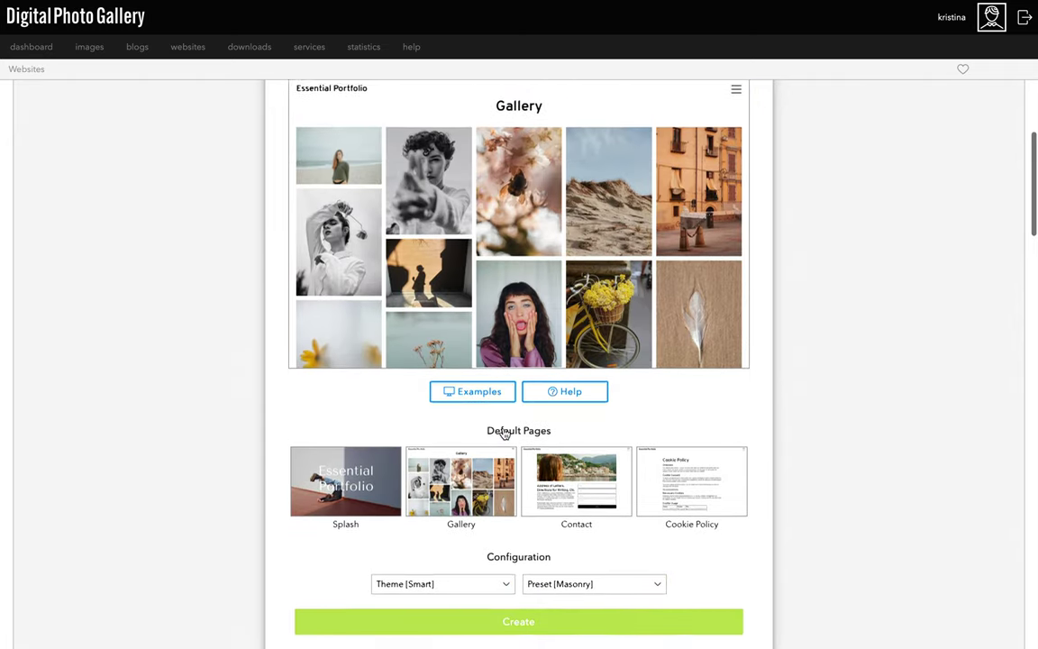
{"action": "left_click", "coordinate": [588, 599]}
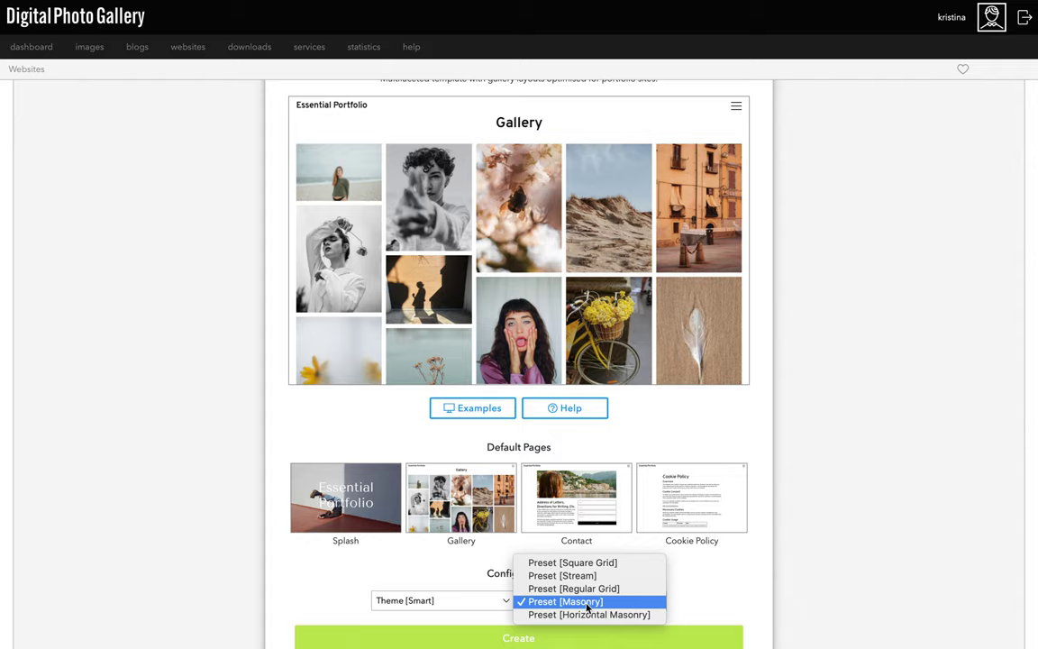
{"action": "left_click", "coordinate": [588, 589]}
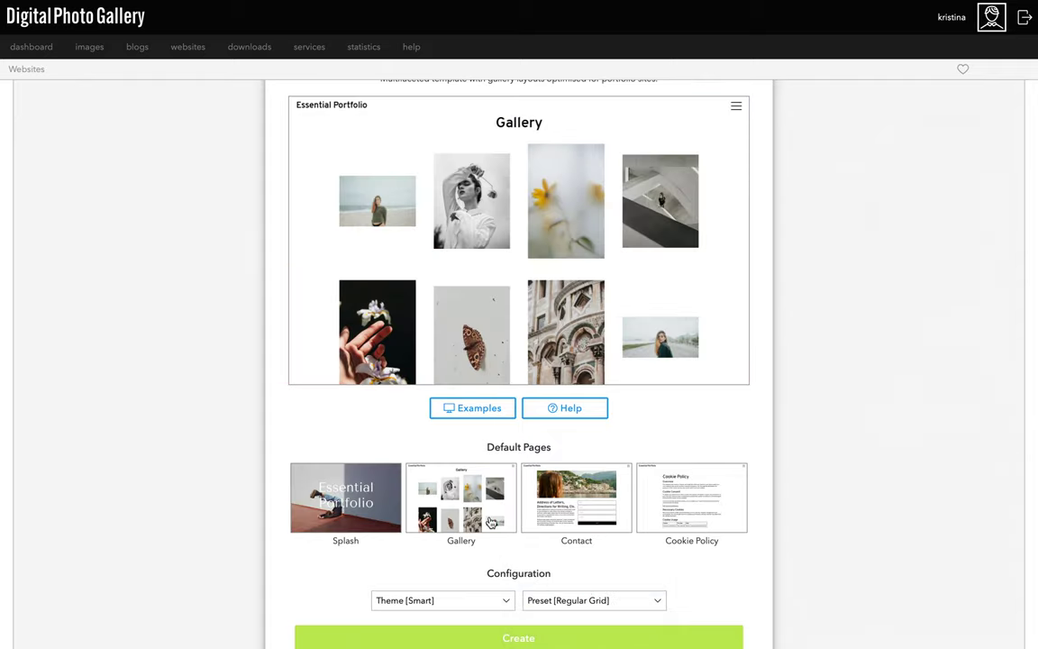
{"action": "left_click", "coordinate": [452, 600]}
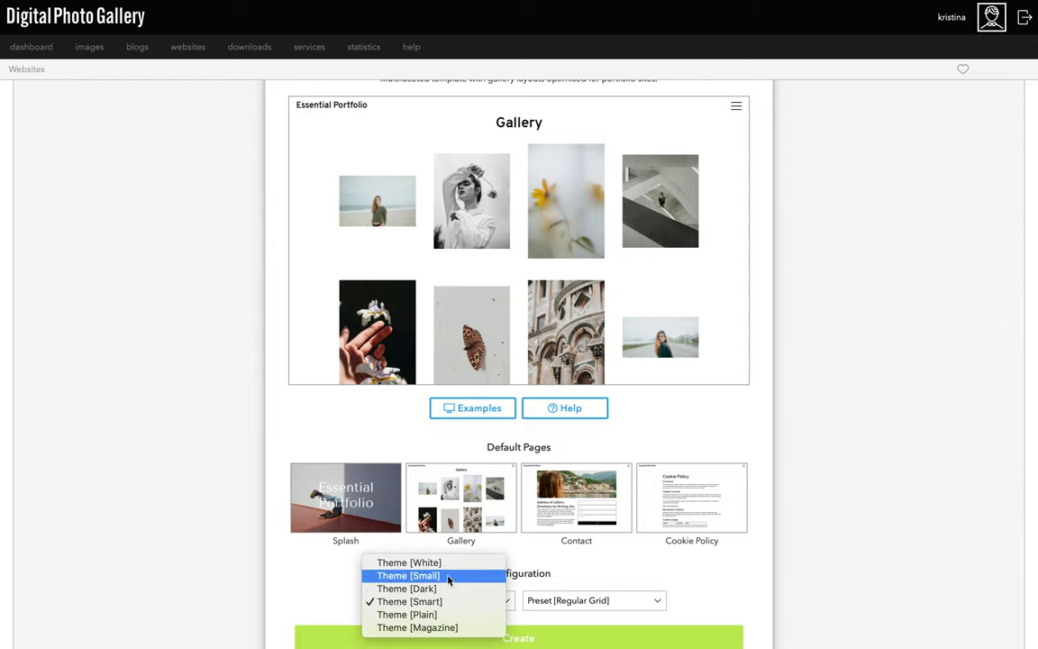
{"action": "left_click", "coordinate": [447, 563]}
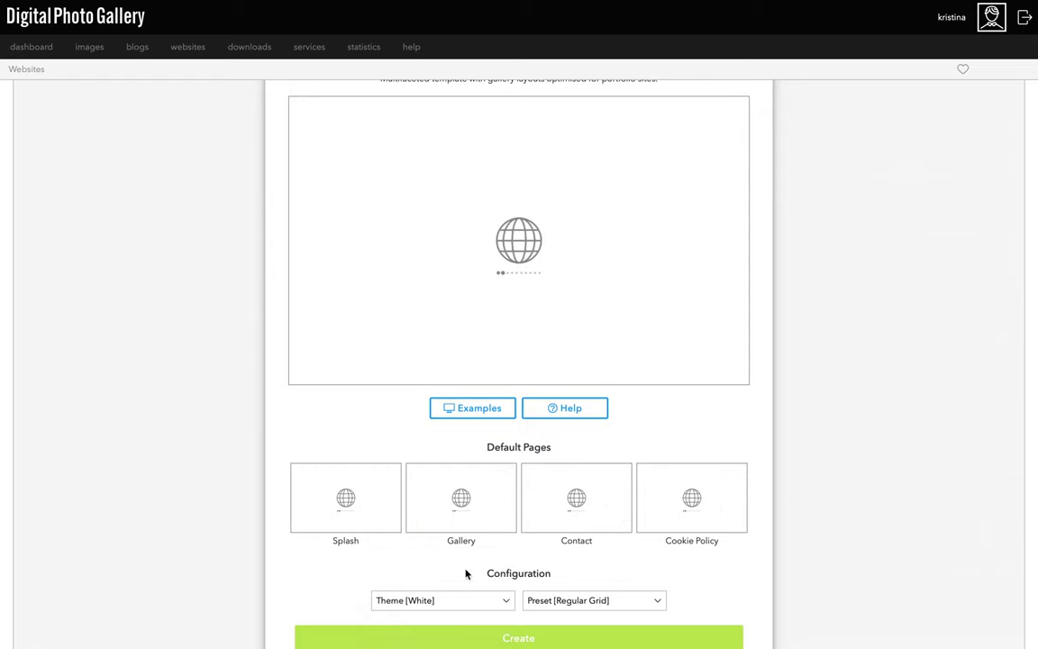
{"action": "left_click", "coordinate": [565, 600]}
{"action": "left_click", "coordinate": [564, 602]}
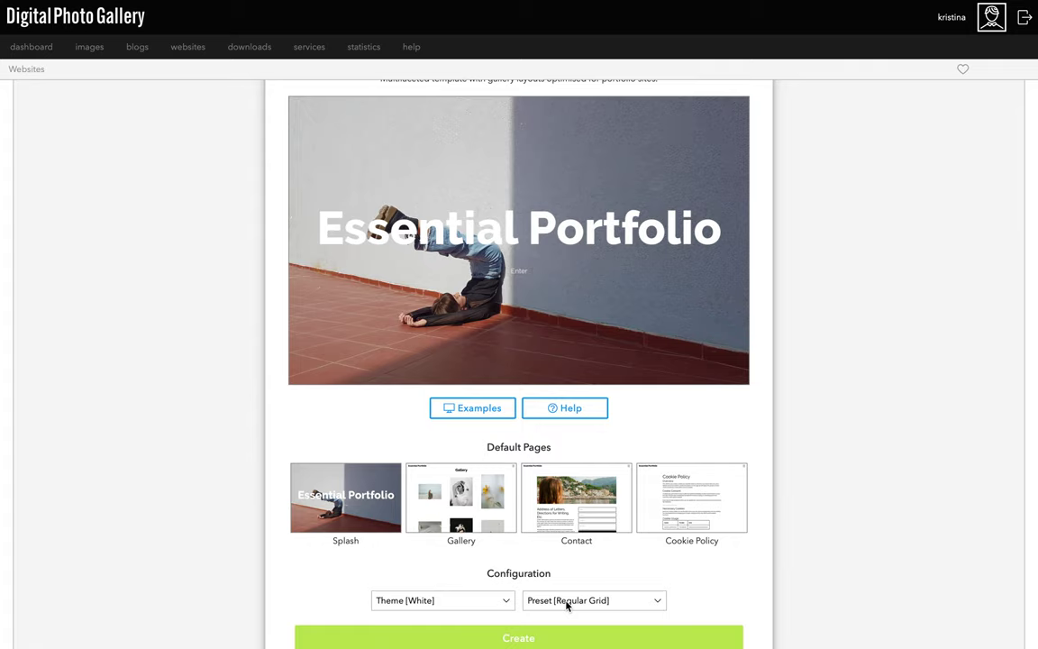
{"action": "scroll", "coordinate": [528, 561], "scroll_direction": "down", "scroll_amount": 1}
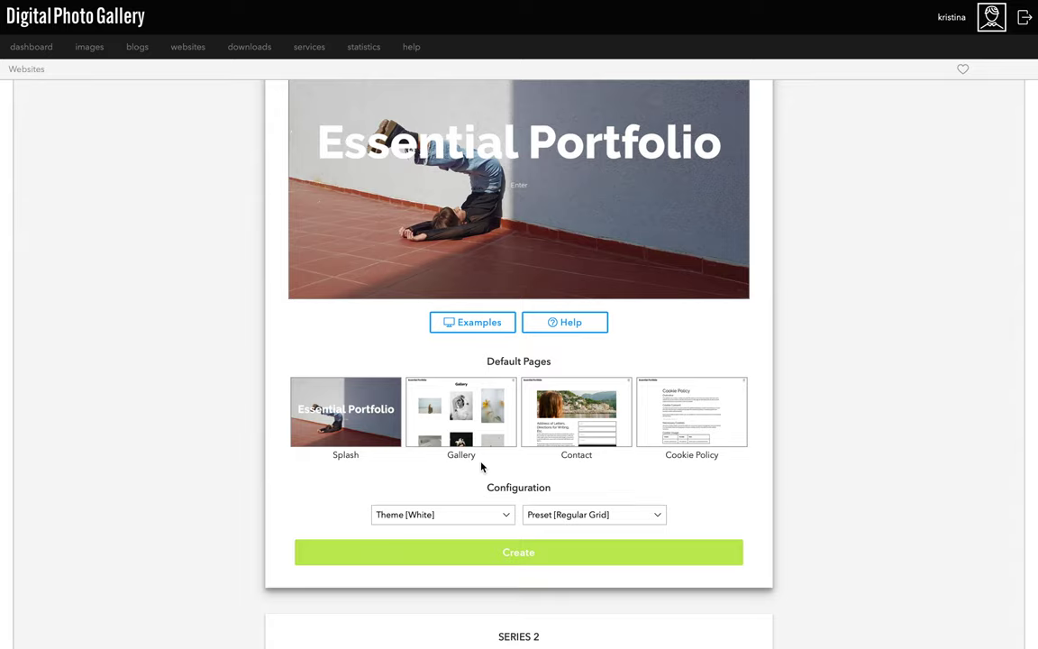
{"action": "mouse_move", "coordinate": [475, 441]}
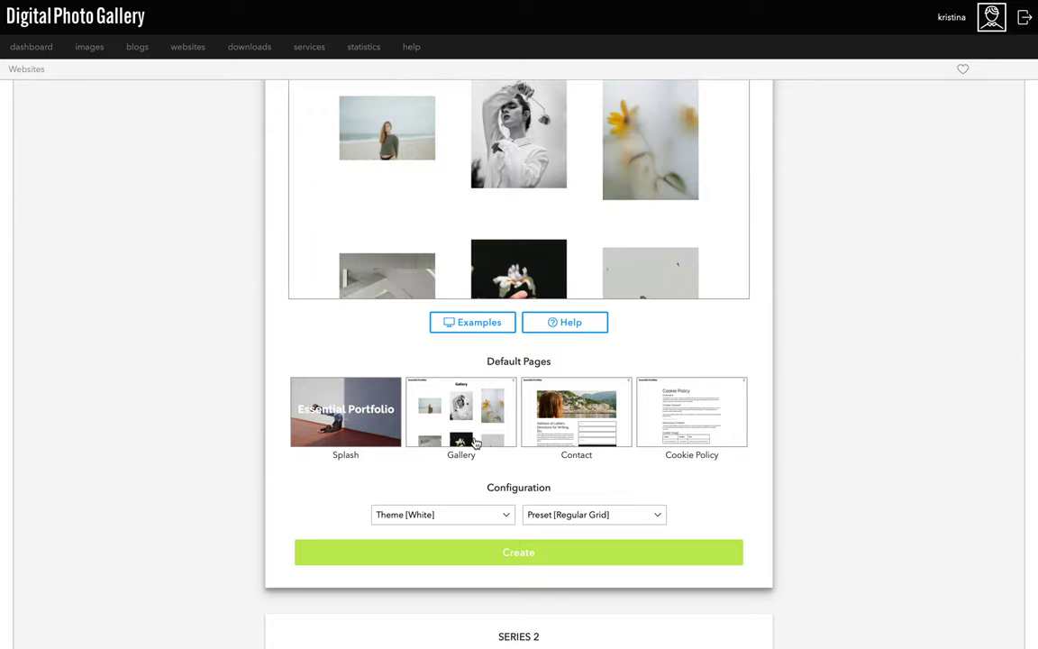
{"action": "scroll", "coordinate": [475, 441], "scroll_direction": "up", "scroll_amount": 1}
{"action": "scroll", "coordinate": [475, 440], "scroll_direction": "up", "scroll_amount": 1}
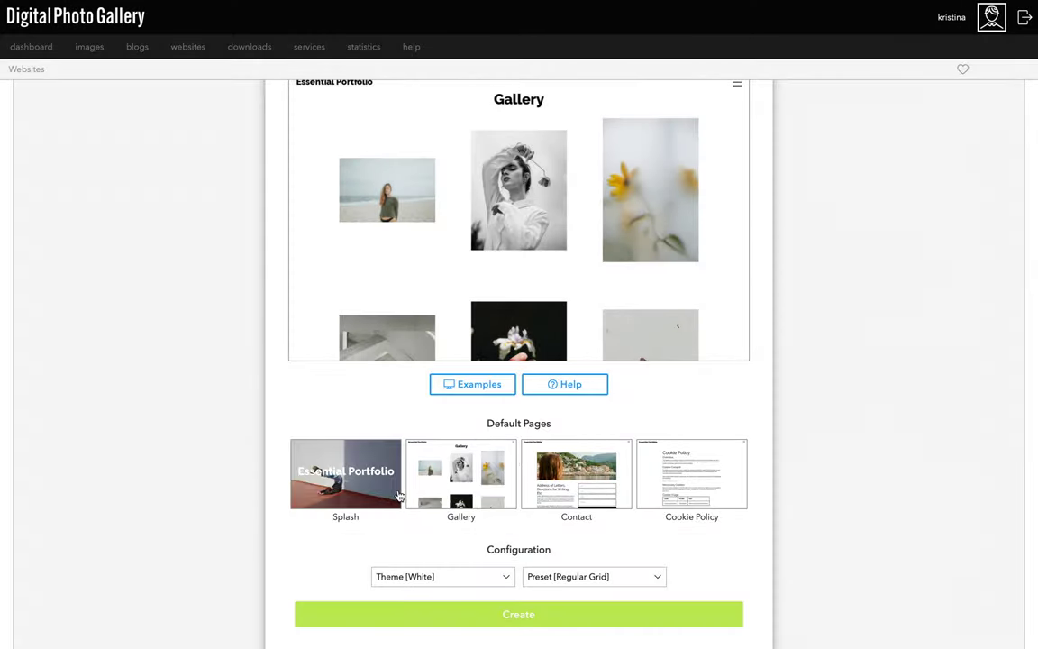
{"action": "scroll", "coordinate": [399, 495], "scroll_direction": "down", "scroll_amount": 2}
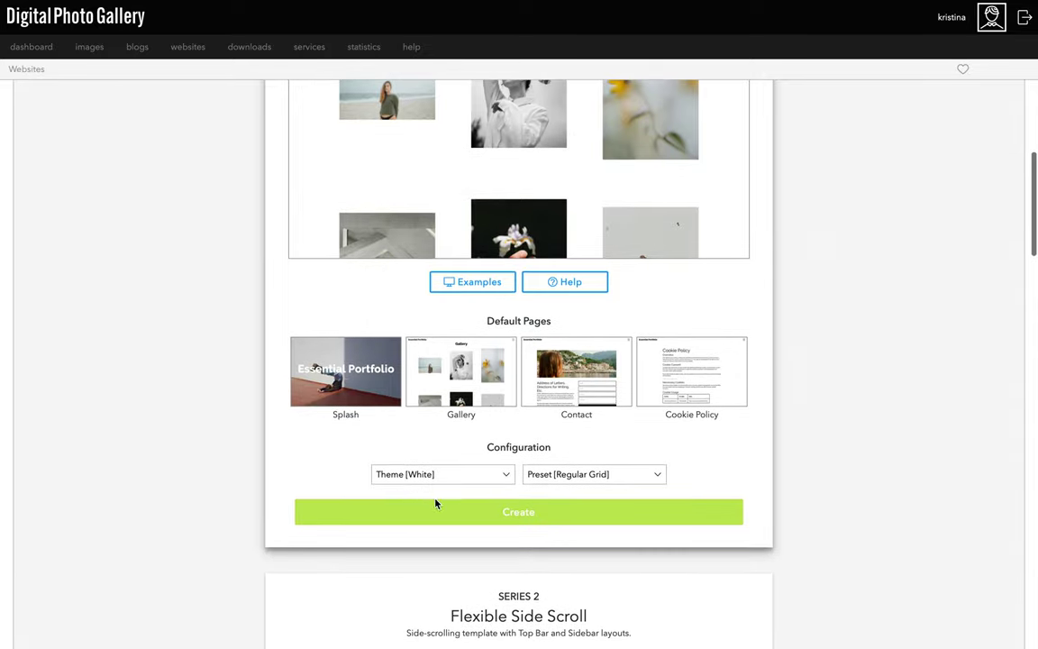
Create a new website from the template named 'Kris Portfolio'.
{"action": "left_click", "coordinate": [498, 515]}
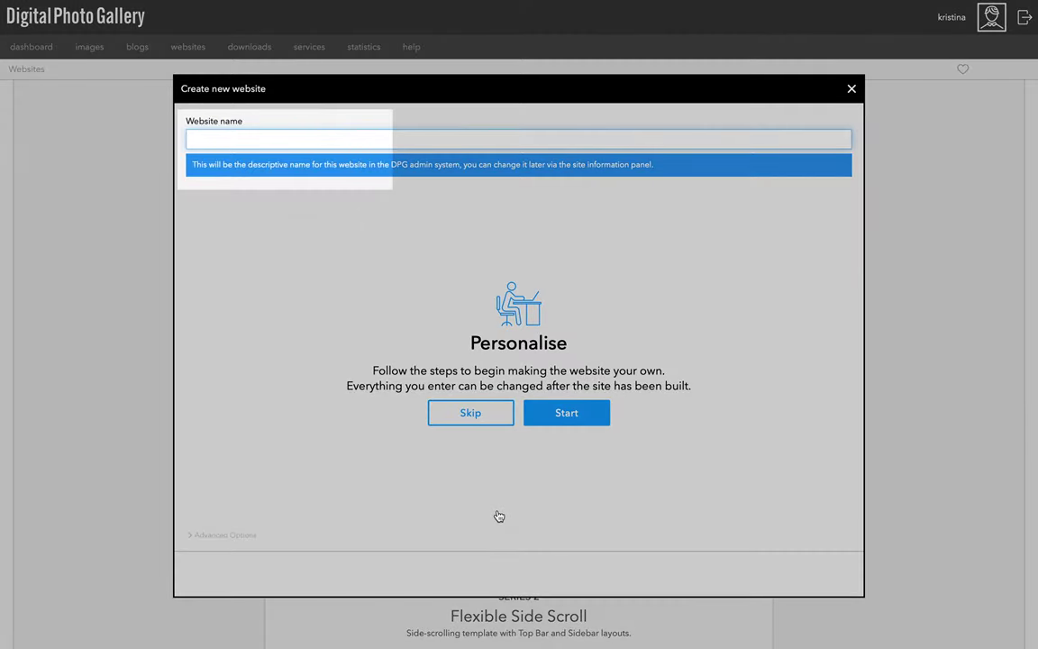
{"action": "type", "text": "Kr"}
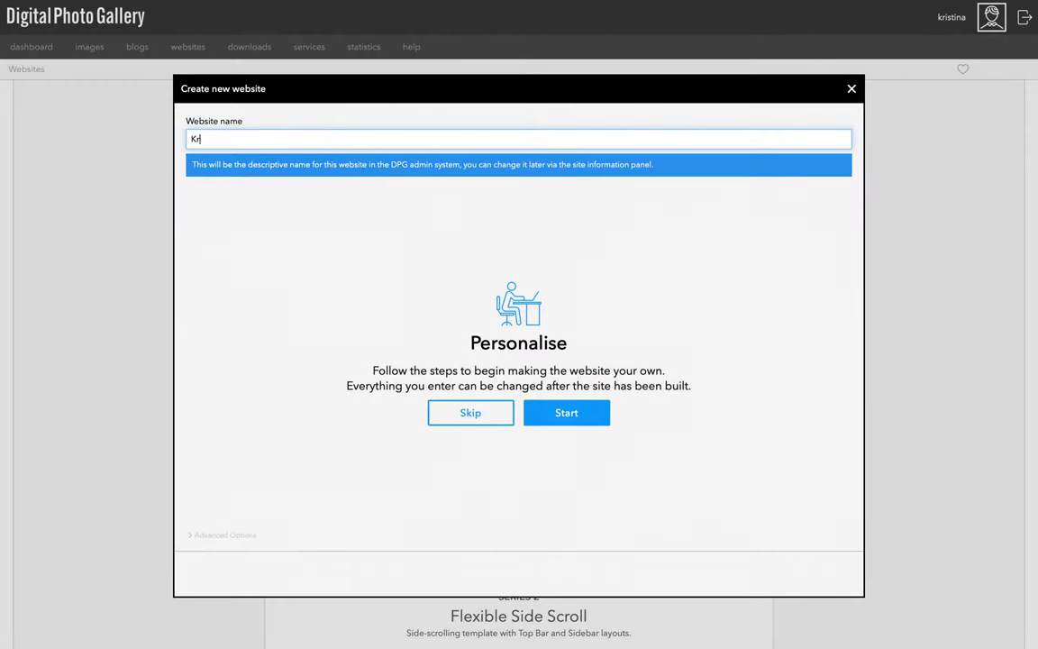
{"action": "type", "text": "is Portfolio"}
{"action": "left_click", "coordinate": [567, 413]}
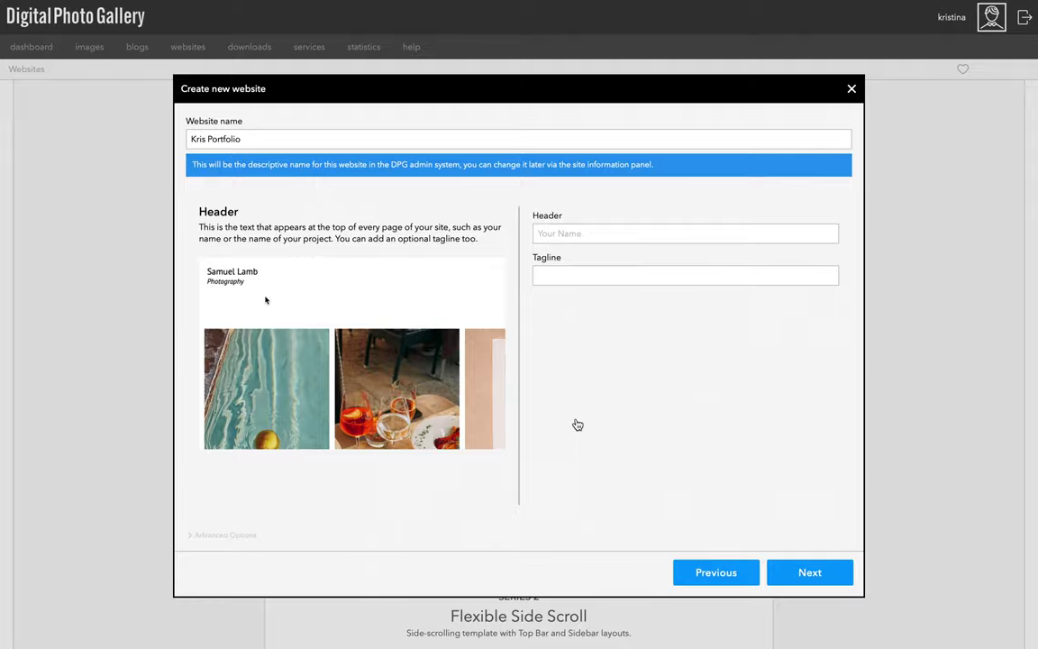
Enter the photographer's name as the header and 'Photographer' as the tagline.
{"action": "left_click", "coordinate": [585, 235]}
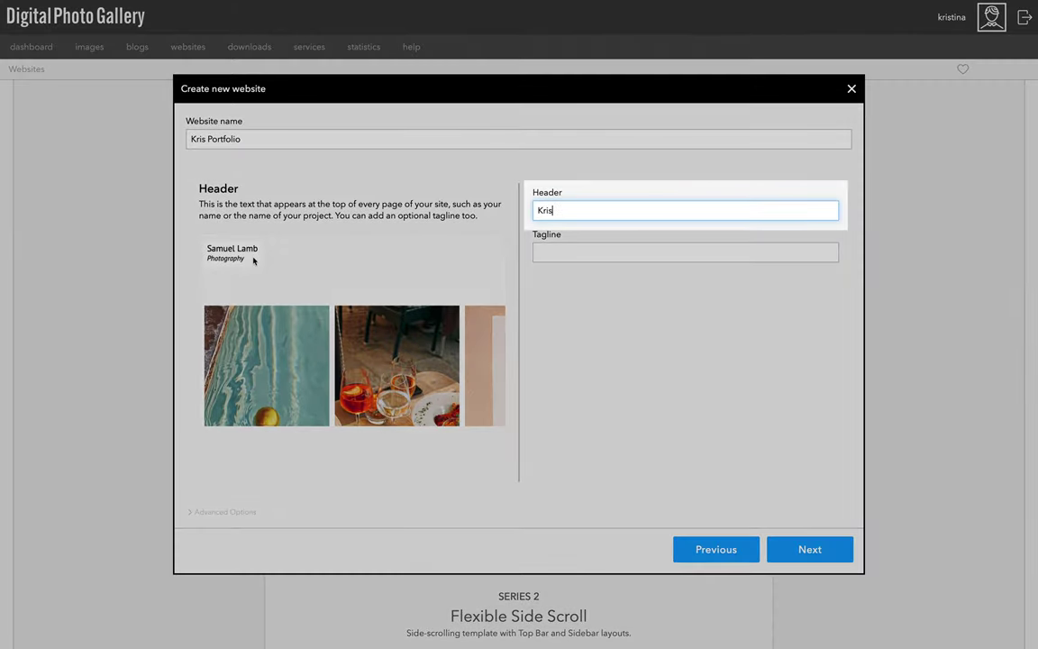
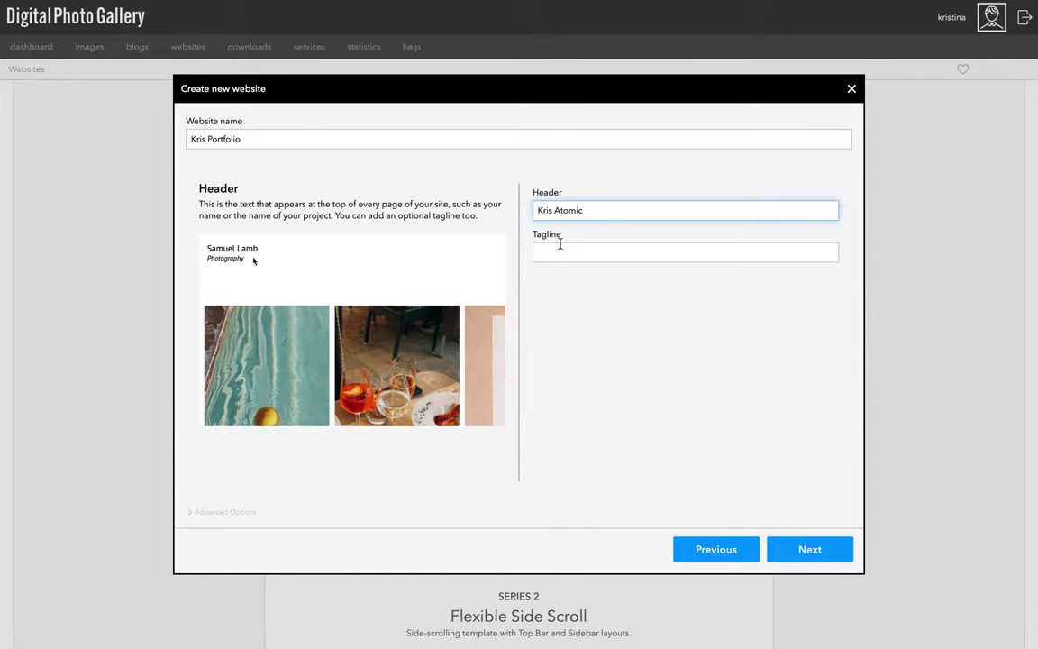
{"action": "left_click", "coordinate": [559, 245]}
{"action": "type", "text": "Ph"}
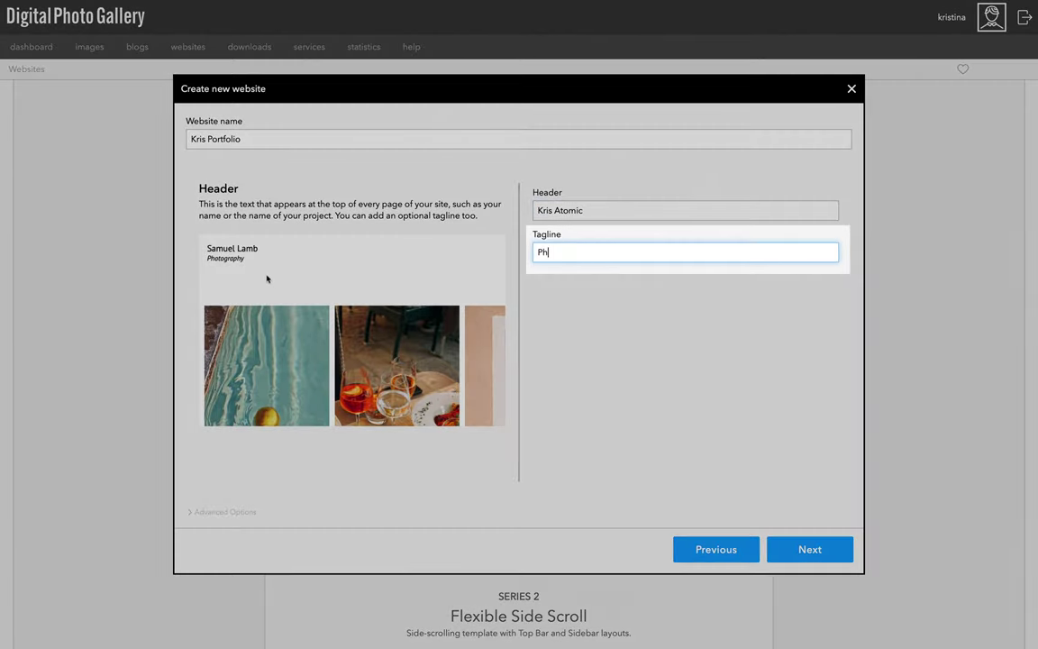
{"action": "type", "text": "otographer"}
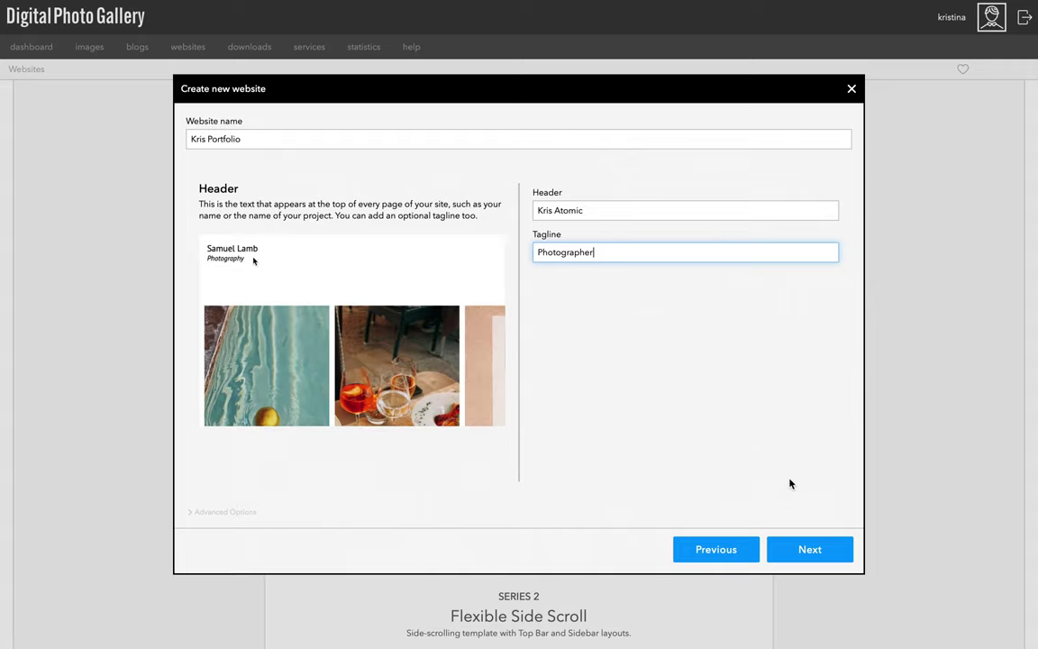
Add the river bridge and boy portrait photos to the splash page.
{"action": "left_click", "coordinate": [809, 556]}
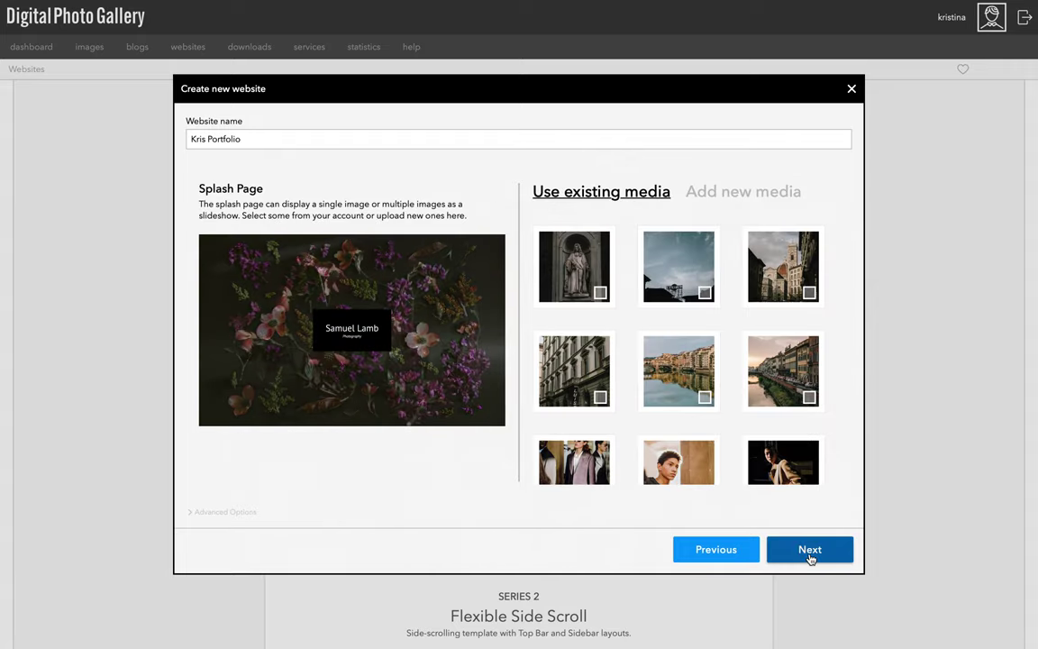
{"action": "left_click", "coordinate": [705, 402]}
{"action": "scroll", "coordinate": [707, 406], "scroll_direction": "down", "scroll_amount": 2}
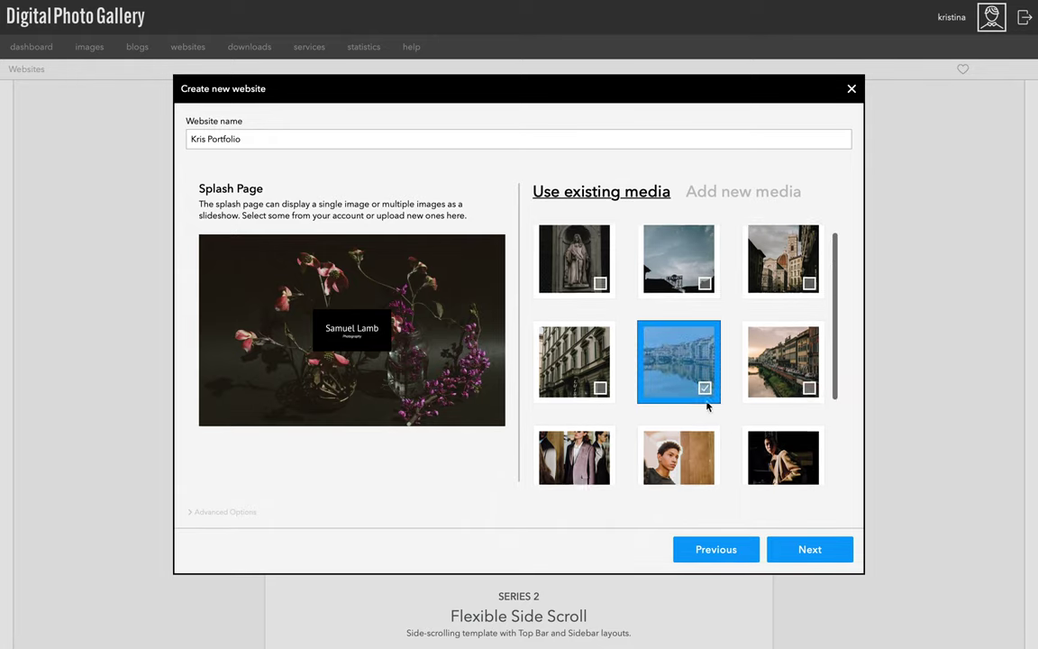
{"action": "left_click", "coordinate": [705, 433]}
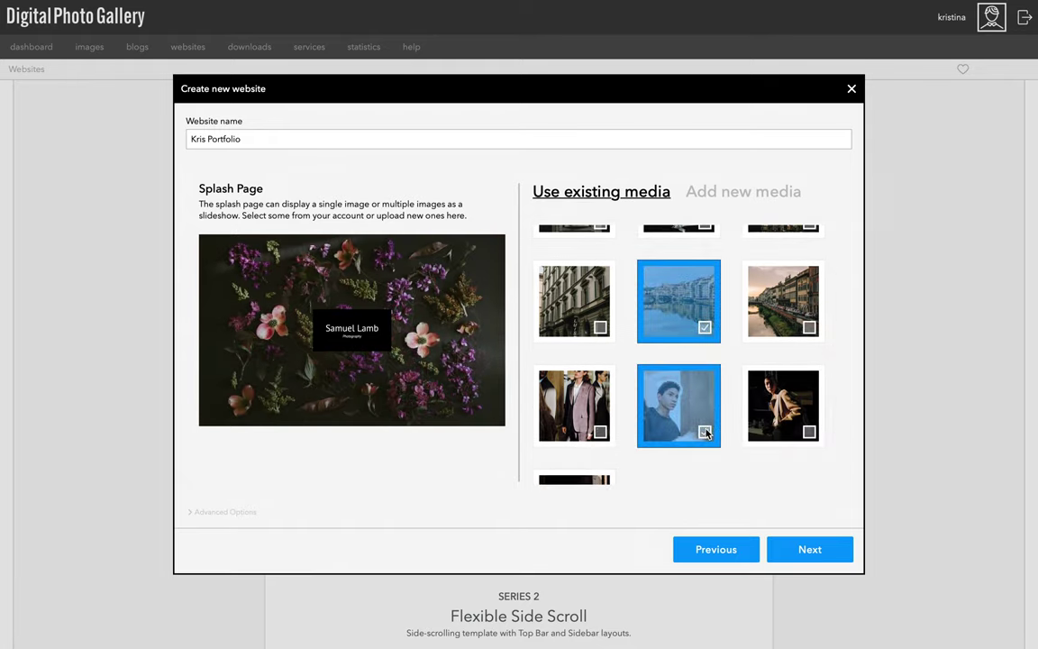
Select the statue, sky, cathedral, facade and river reflection photos for the gallery.
{"action": "left_click", "coordinate": [788, 549]}
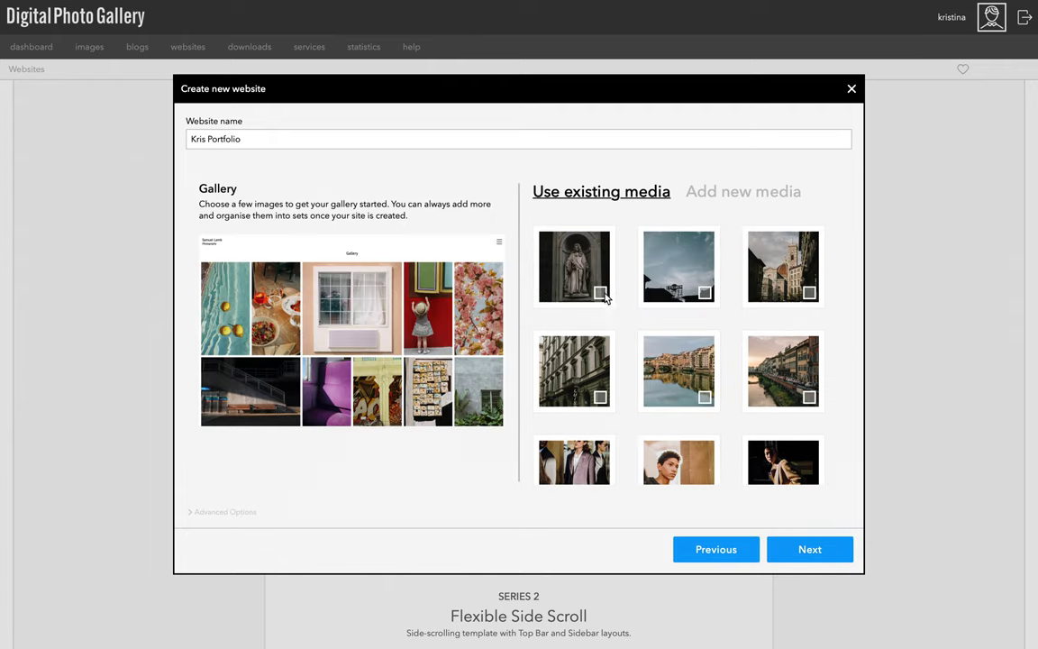
{"action": "left_click", "coordinate": [549, 269]}
{"action": "left_click", "coordinate": [640, 269]}
{"action": "left_click", "coordinate": [785, 297]}
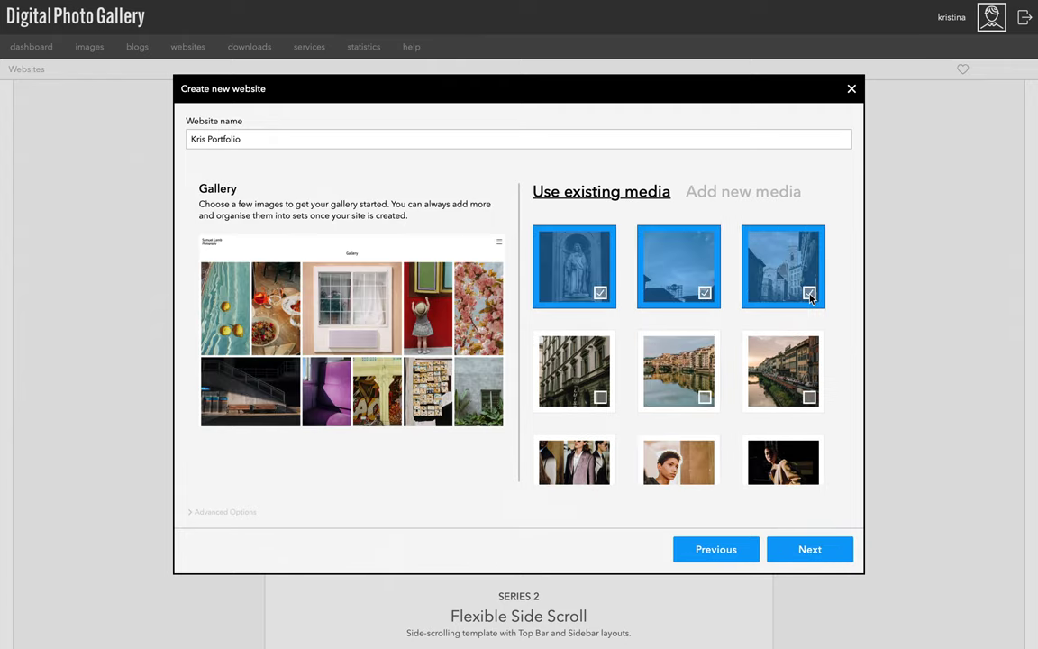
{"action": "left_click", "coordinate": [546, 363]}
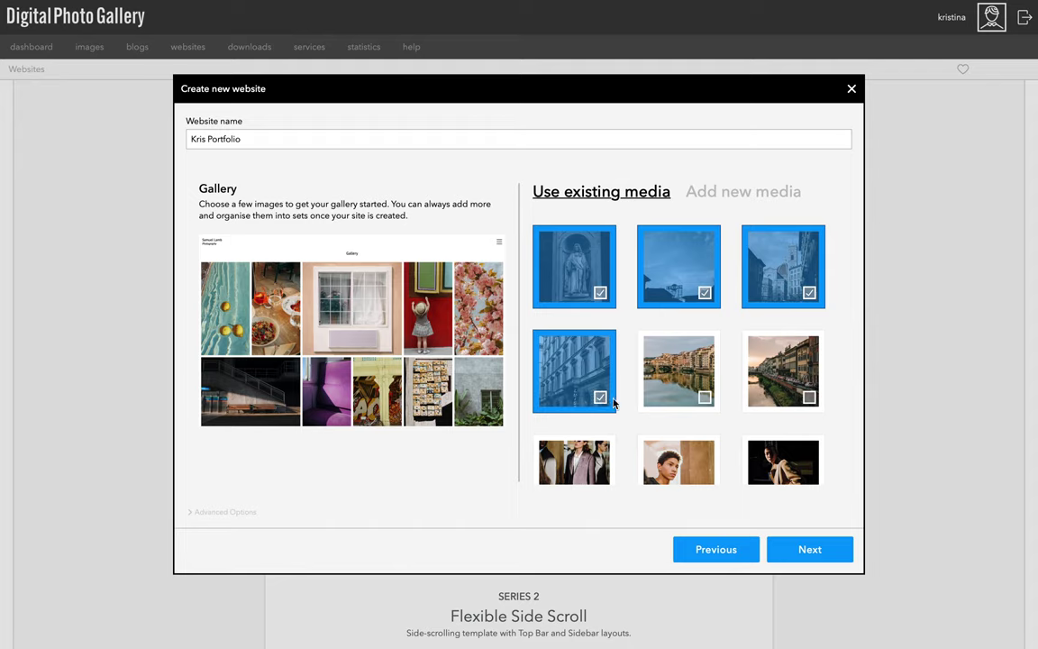
{"action": "left_click", "coordinate": [706, 401]}
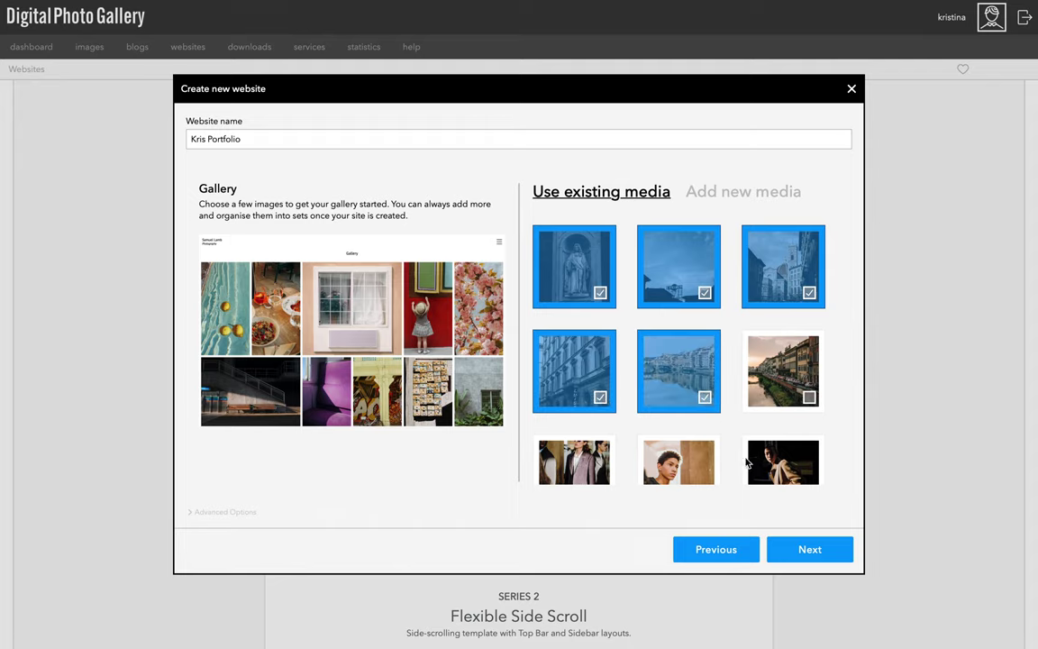
Enter the contact email address on the contact details step.
{"action": "left_click", "coordinate": [791, 552]}
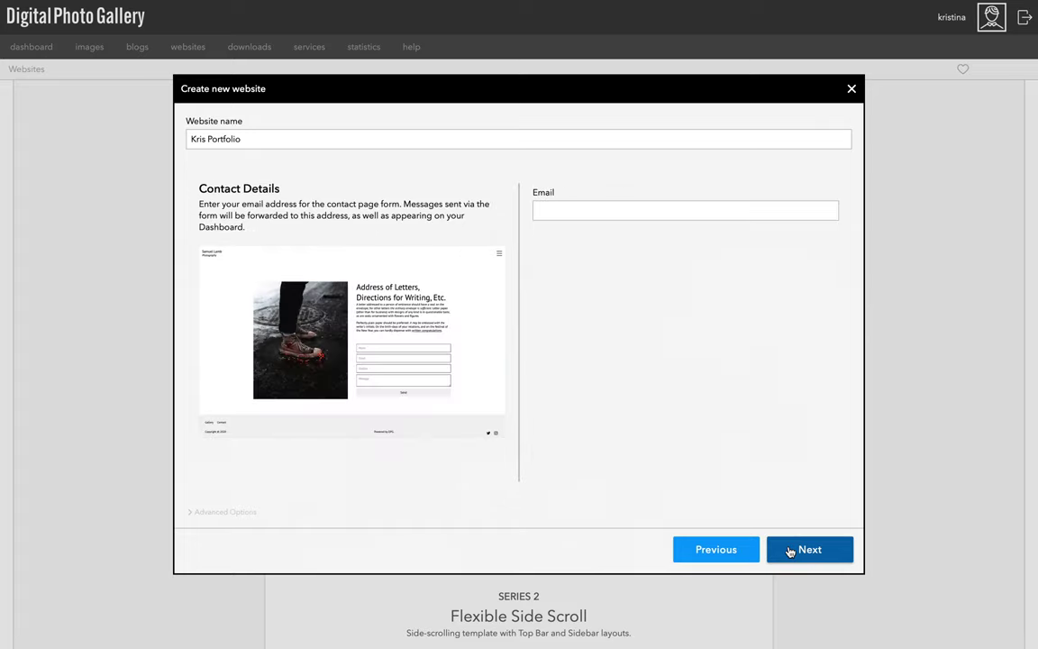
{"action": "left_click", "coordinate": [644, 212]}
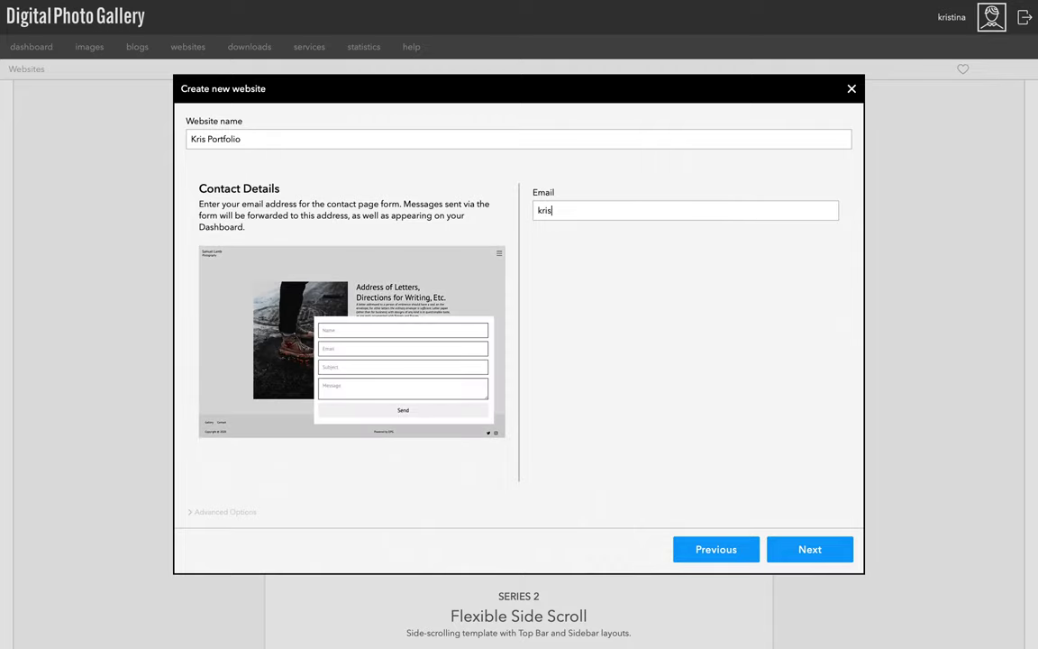
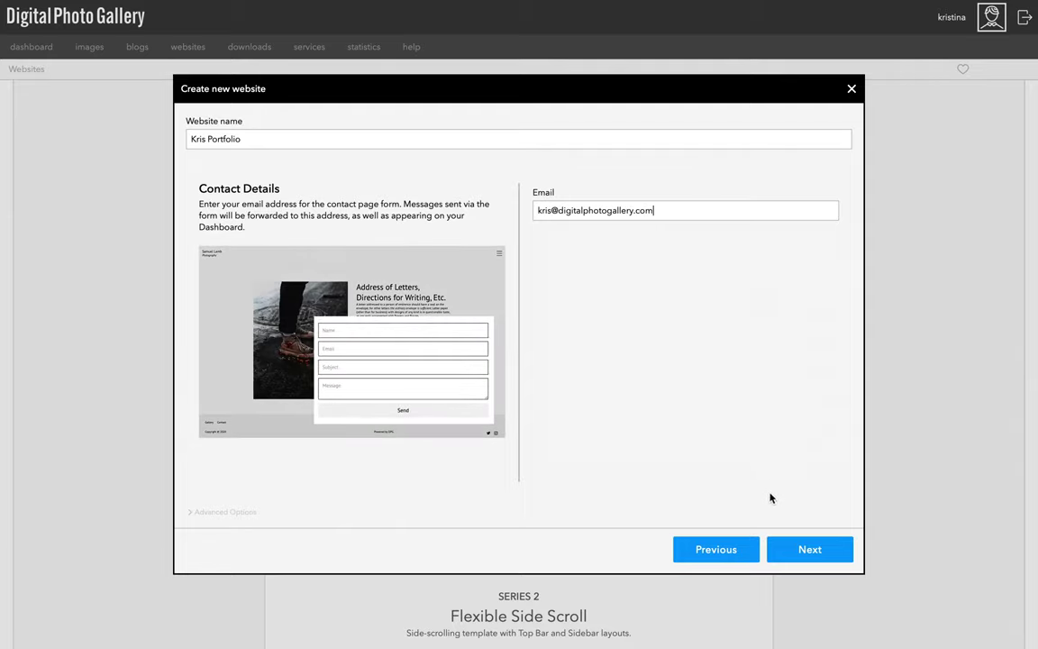
Choose the river photo for the contact page and reach Ready to build.
{"action": "left_click", "coordinate": [789, 549]}
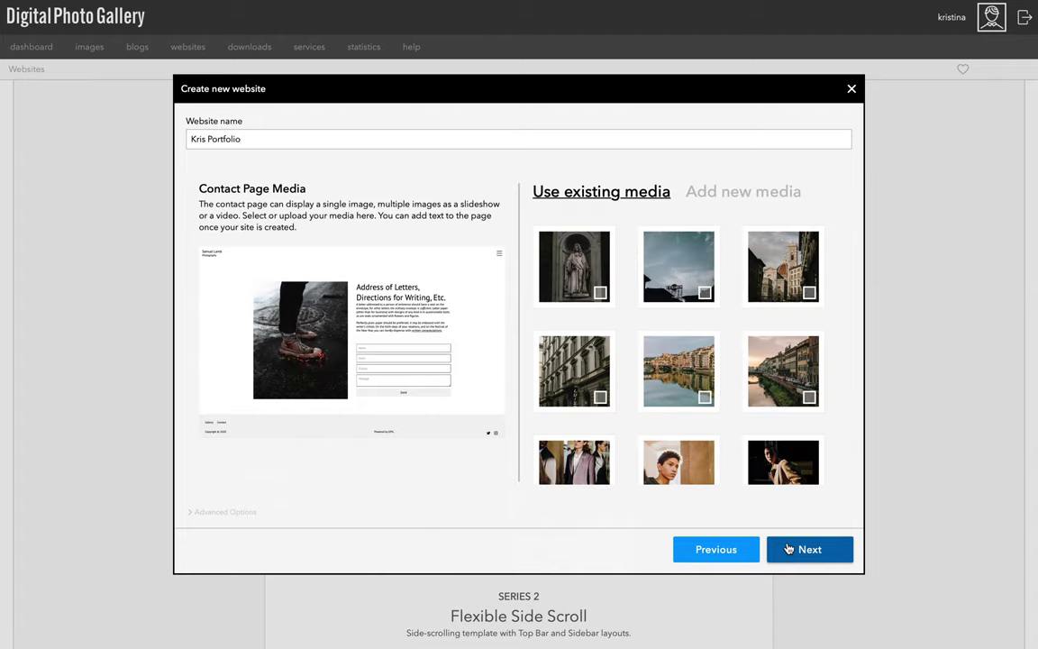
{"action": "scroll", "coordinate": [745, 426], "scroll_direction": "down", "scroll_amount": 2}
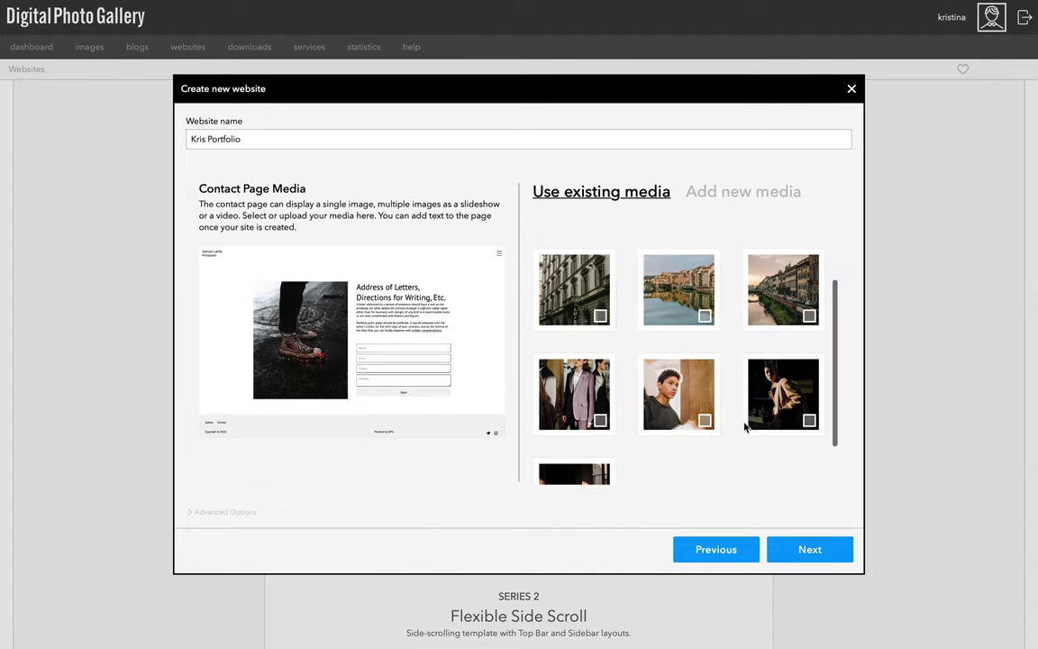
{"action": "left_click", "coordinate": [705, 313]}
{"action": "left_click", "coordinate": [797, 556]}
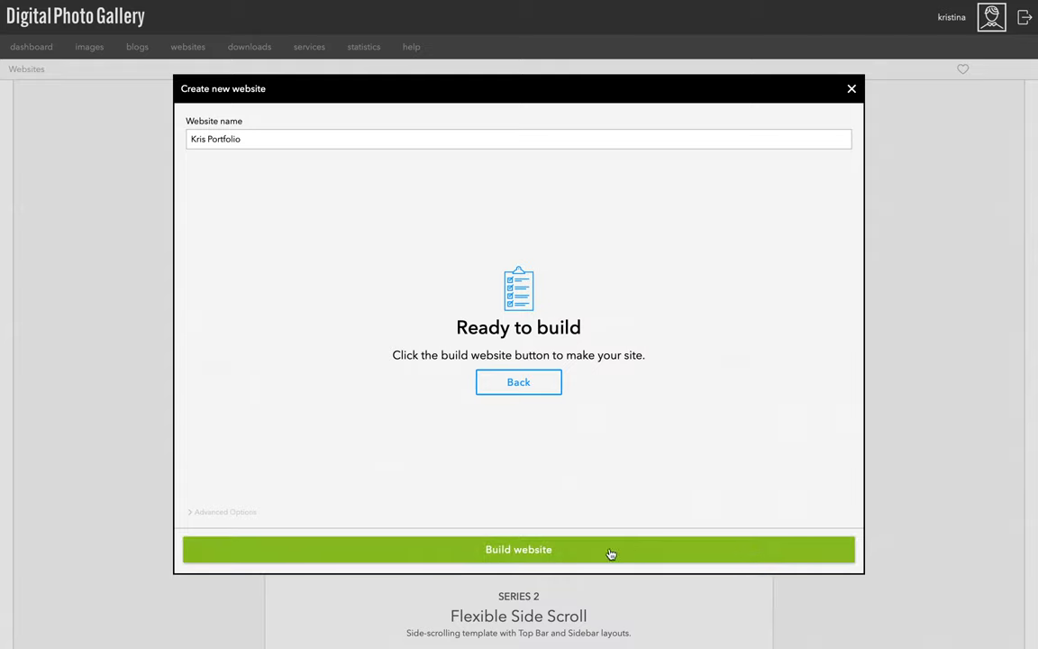
Build the Kris Portfolio website and wait for its overview page to load.
{"action": "left_click", "coordinate": [538, 558]}
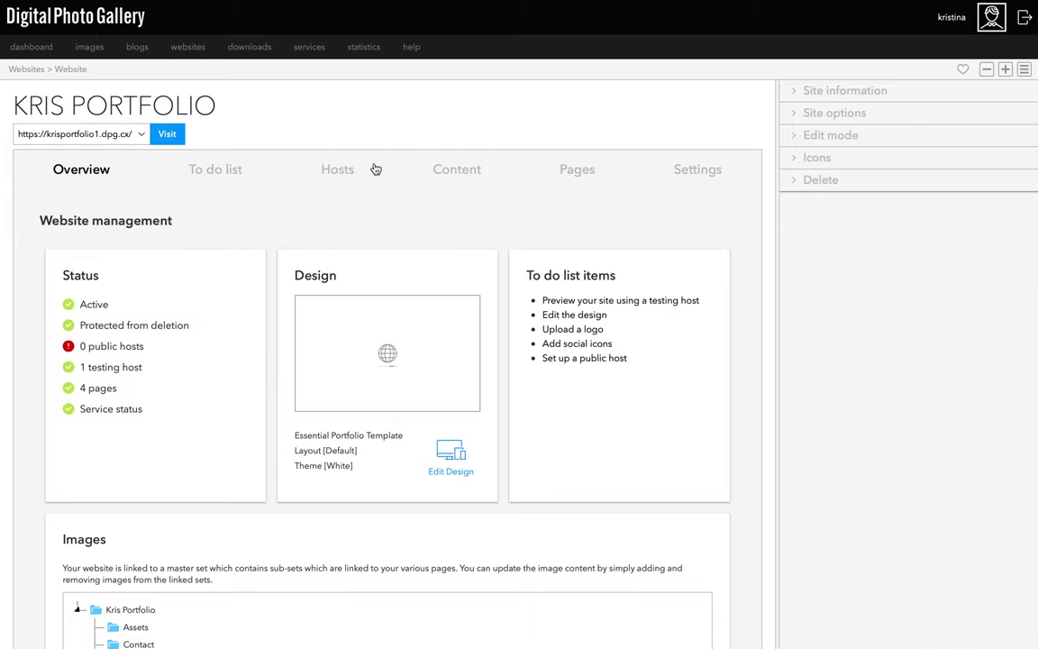
{"action": "mouse_move", "coordinate": [200, 47]}
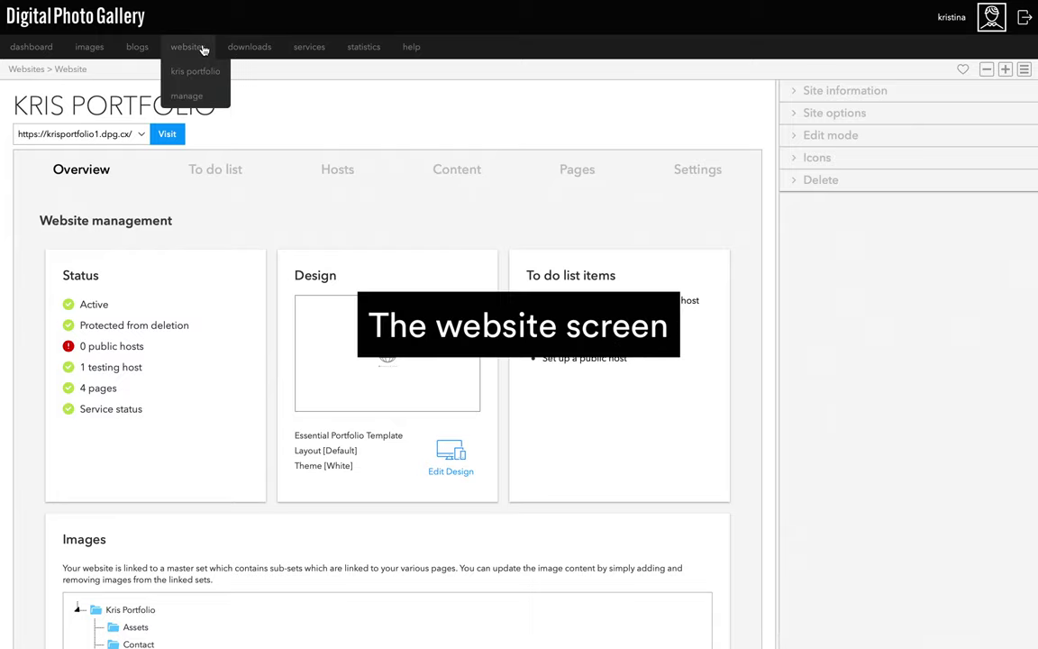
{"action": "left_click", "coordinate": [200, 97]}
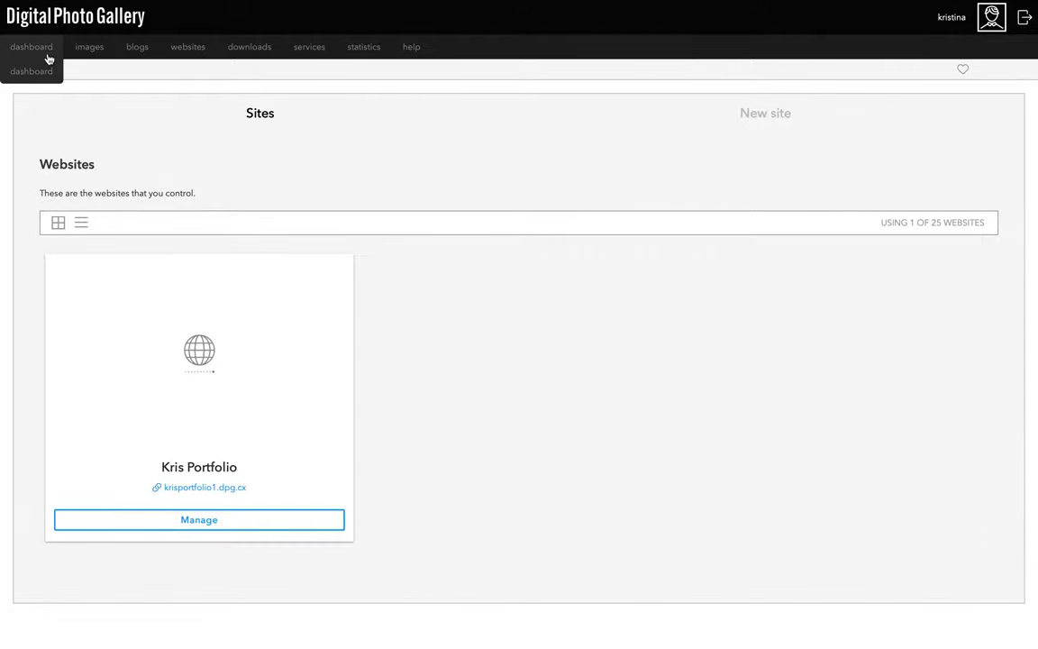
{"action": "left_click", "coordinate": [51, 72]}
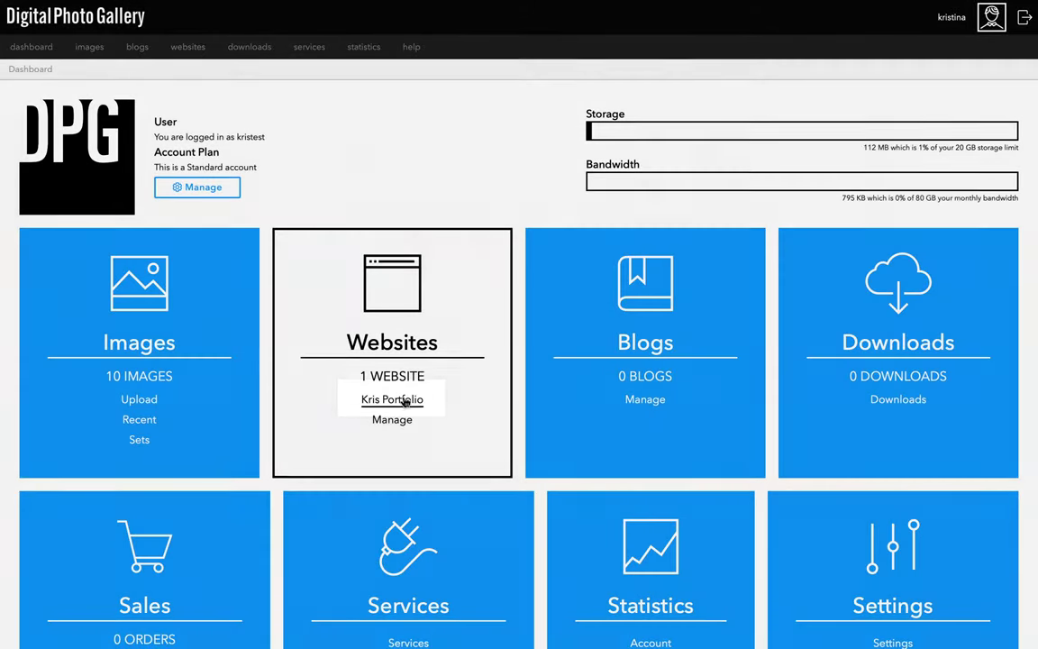
{"action": "left_click", "coordinate": [405, 399]}
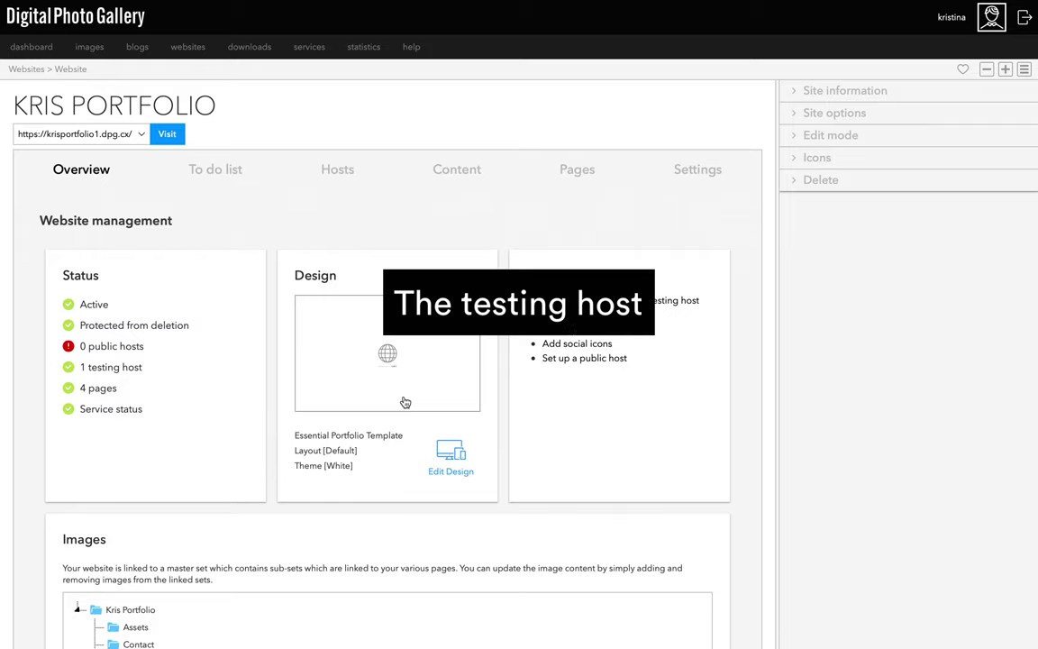
View the website's Hosts list, opening the Add Host dialog and dismissing it without changes.
{"action": "left_click", "coordinate": [339, 181]}
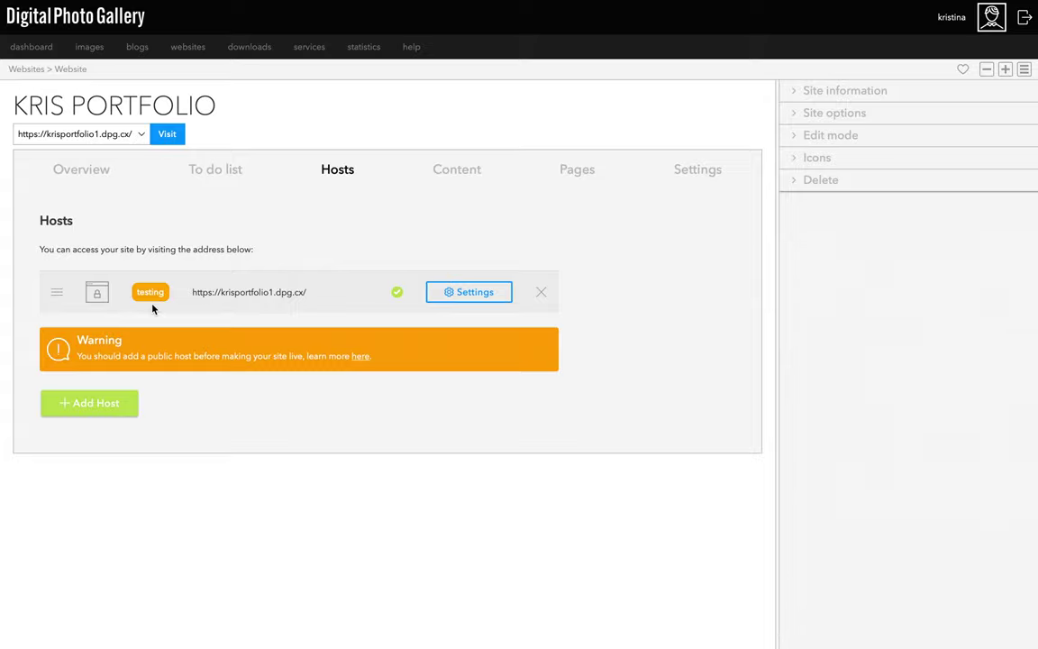
{"action": "left_click", "coordinate": [109, 403]}
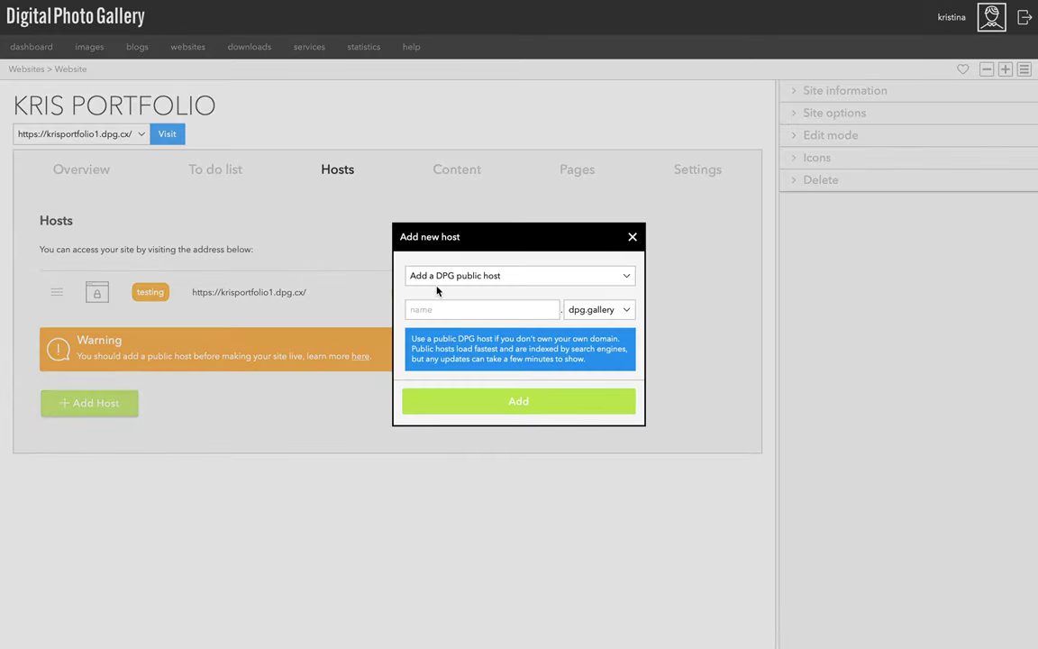
{"action": "left_click", "coordinate": [633, 237]}
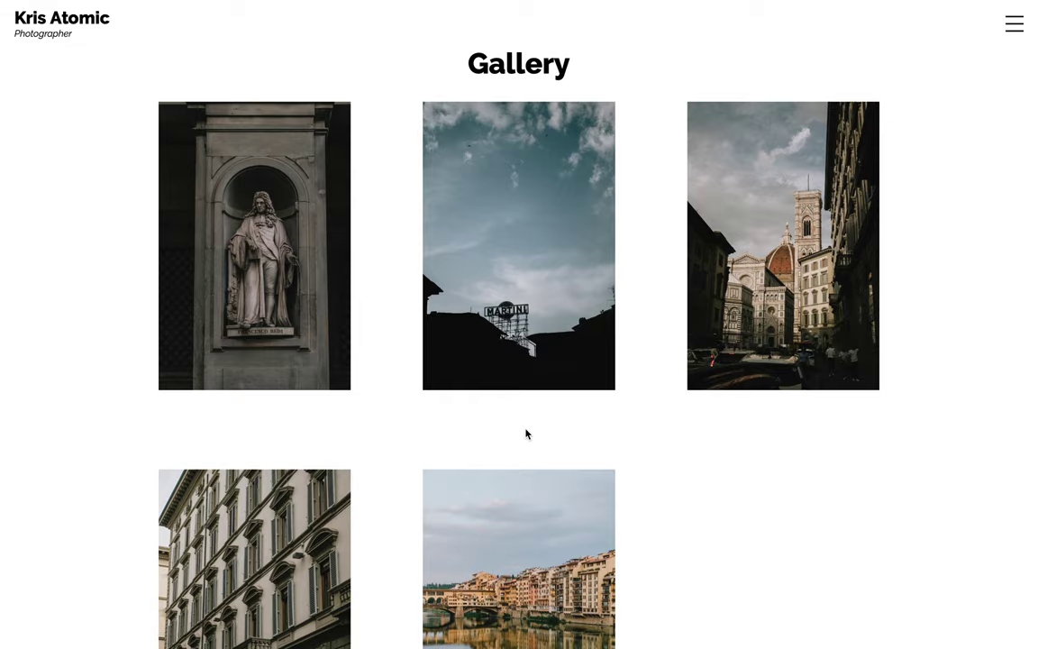
View the Martini photo full size, then browse and close the thumbnail overview of all gallery photos.
{"action": "left_click", "coordinate": [527, 364]}
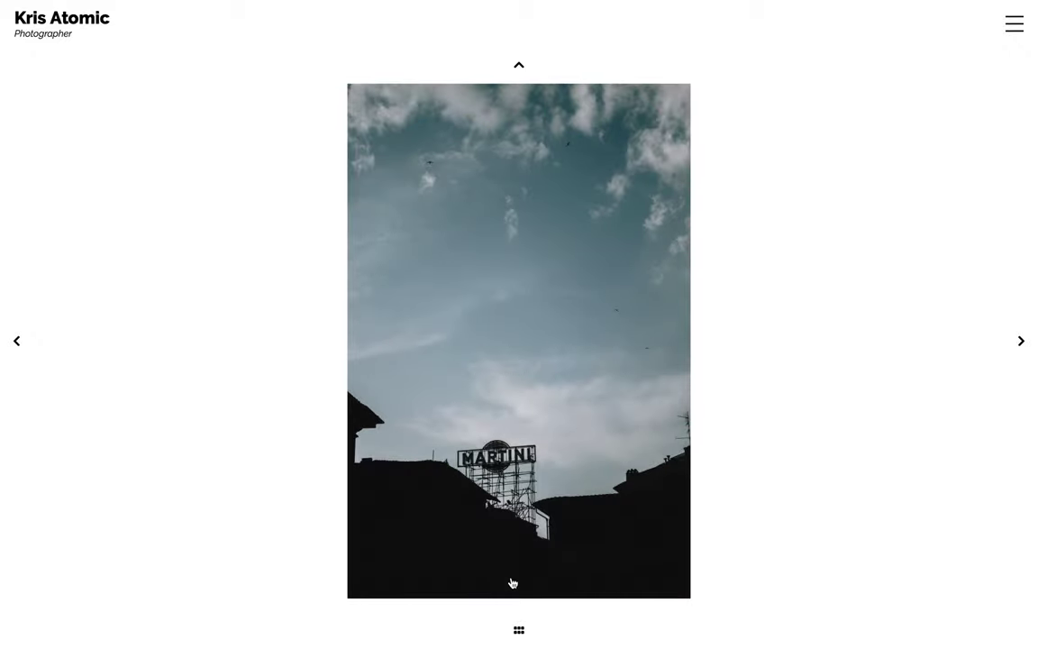
{"action": "left_click", "coordinate": [519, 630]}
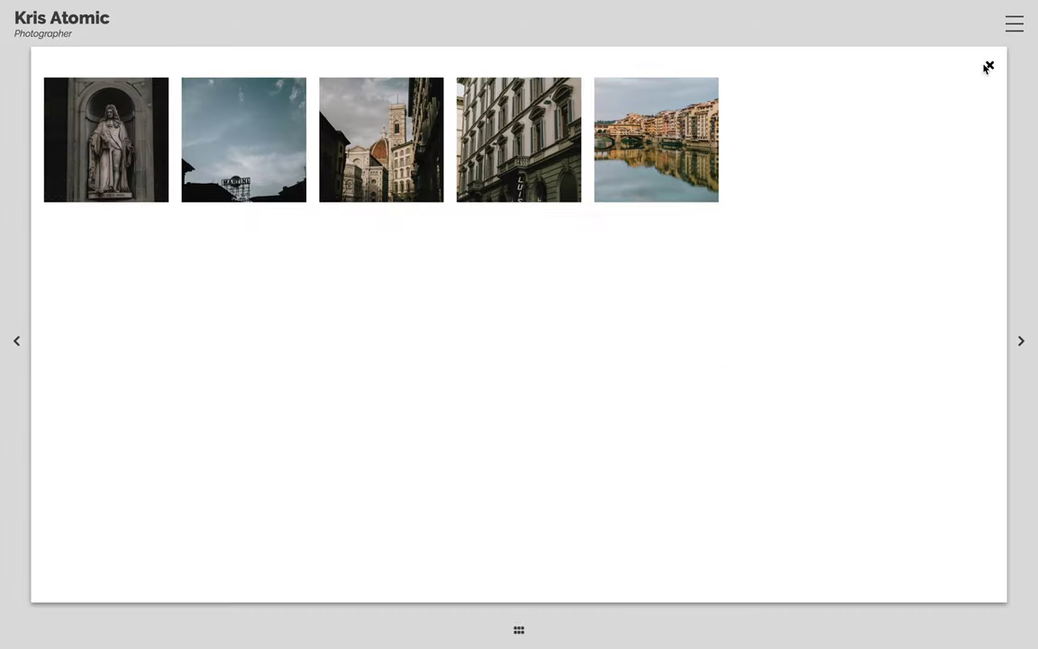
{"action": "left_click", "coordinate": [987, 68]}
Go to the site's Contact page through the navigation menu and scroll through it.
{"action": "left_click", "coordinate": [1014, 25]}
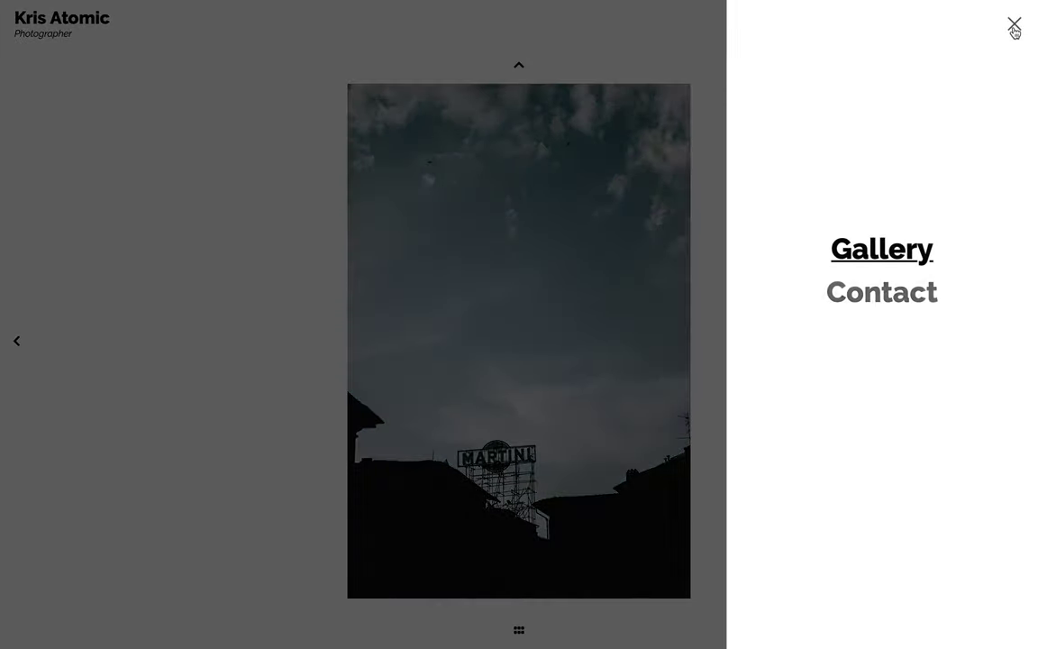
{"action": "left_click", "coordinate": [925, 292]}
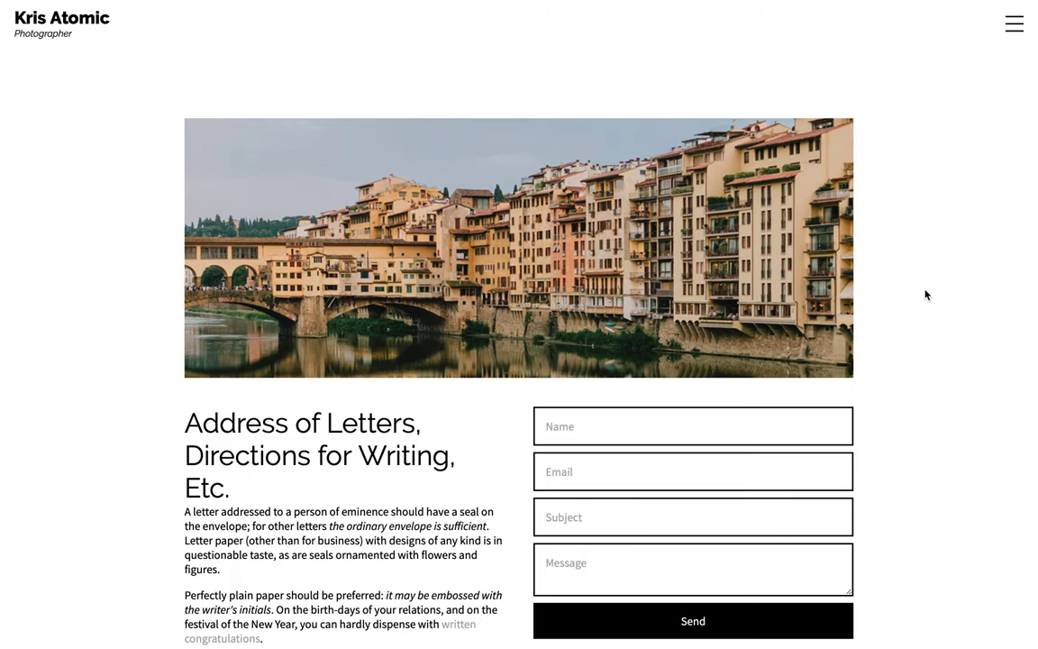
{"action": "scroll", "coordinate": [925, 292], "scroll_direction": "down", "scroll_amount": 2}
{"action": "scroll", "coordinate": [925, 292], "scroll_direction": "up", "scroll_amount": 2}
{"action": "left_click", "coordinate": [77, 15]}
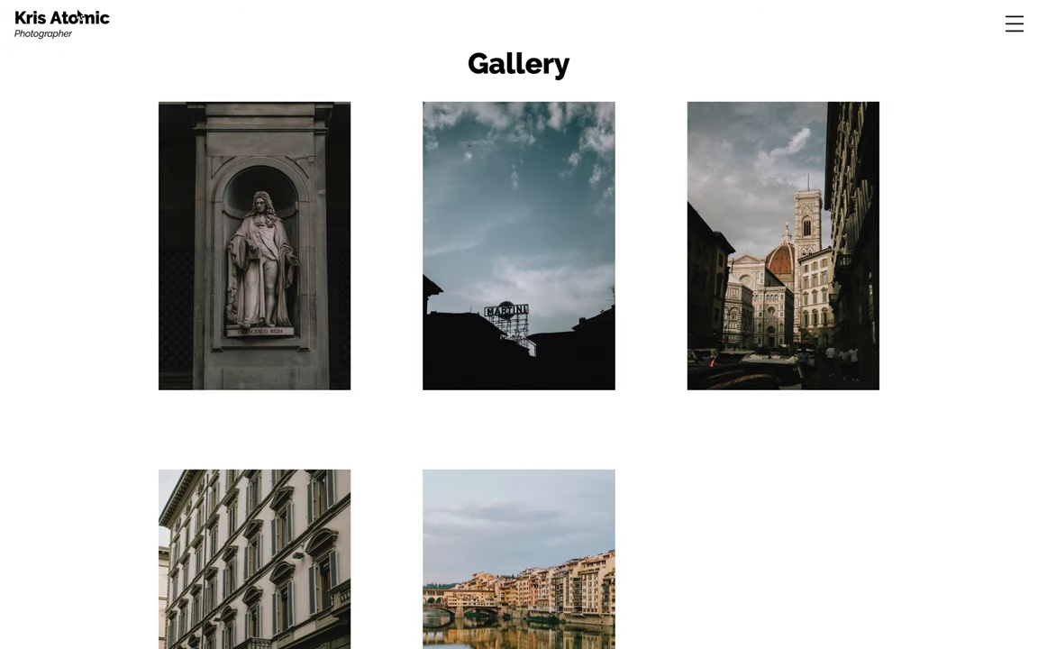